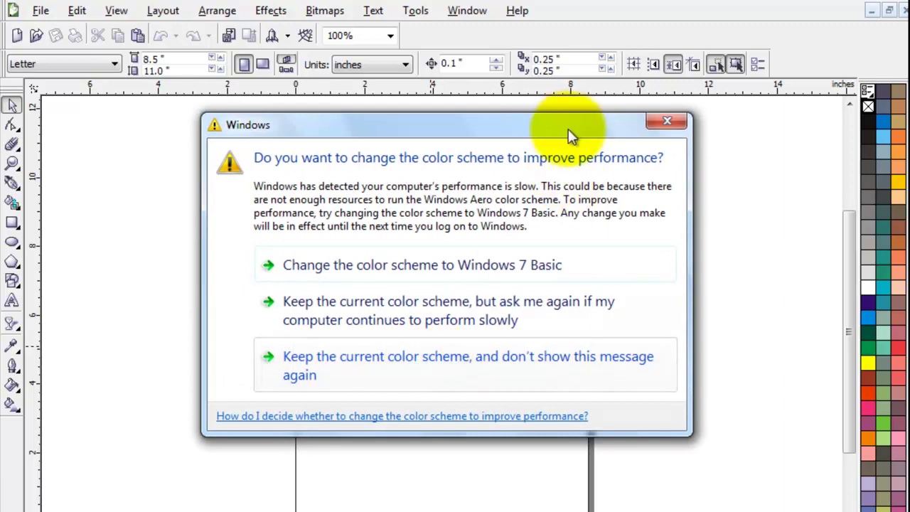
- Dismiss the Windows color scheme prompt and switch to the Urdu text document in InPage
{"action": "left_click_drag", "start_coordinate": [569, 128], "coordinate": [693, 384]}
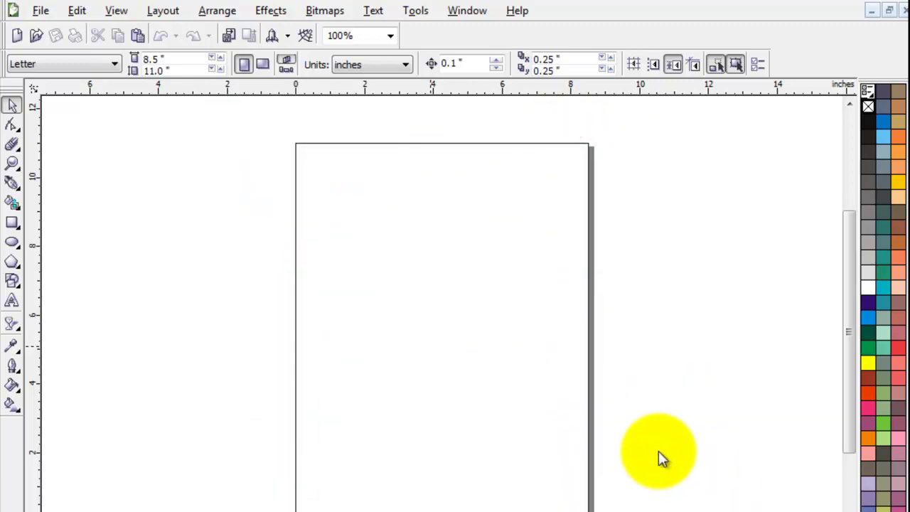
{"action": "left_click", "coordinate": [261, 271]}
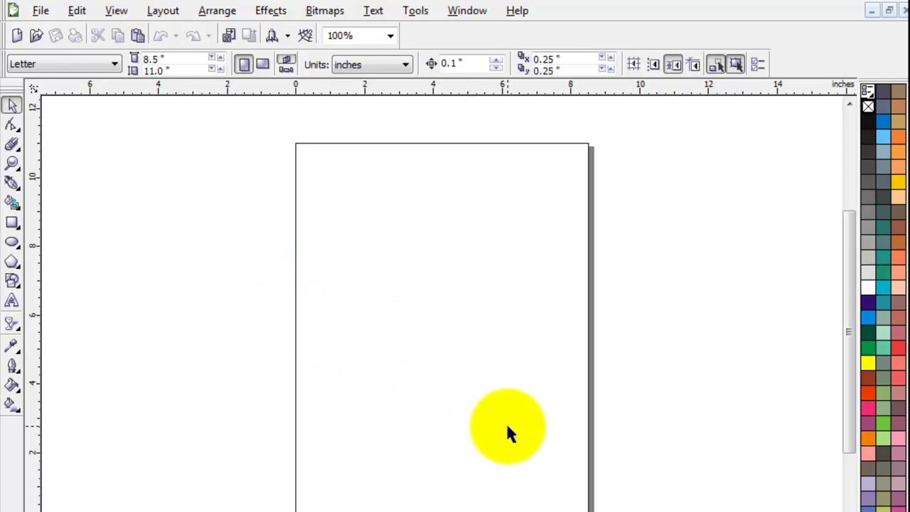
{"action": "left_click", "coordinate": [248, 339]}
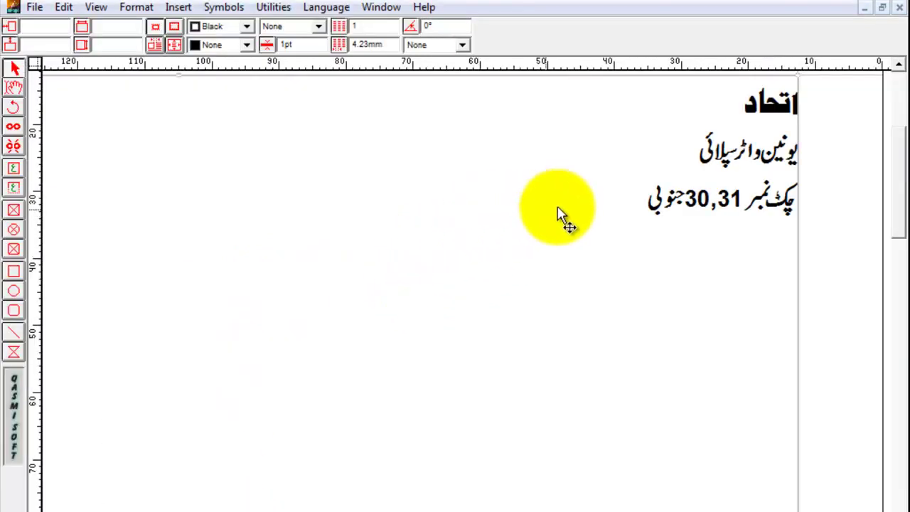
- Delete the two lines of text beneath the word اتحاد
{"action": "left_click", "coordinate": [13, 86]}
{"action": "left_click_drag", "start_coordinate": [574, 202], "coordinate": [851, 159]}
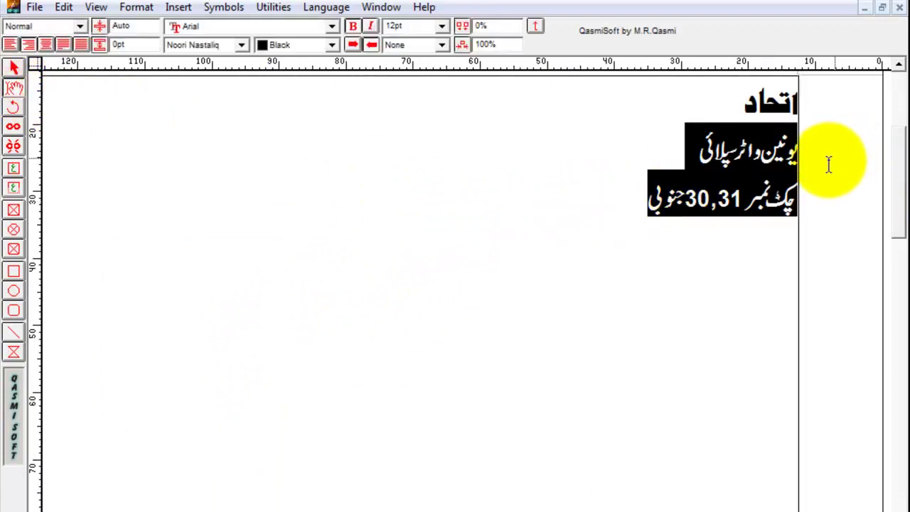
{"action": "key", "text": "Delete"}
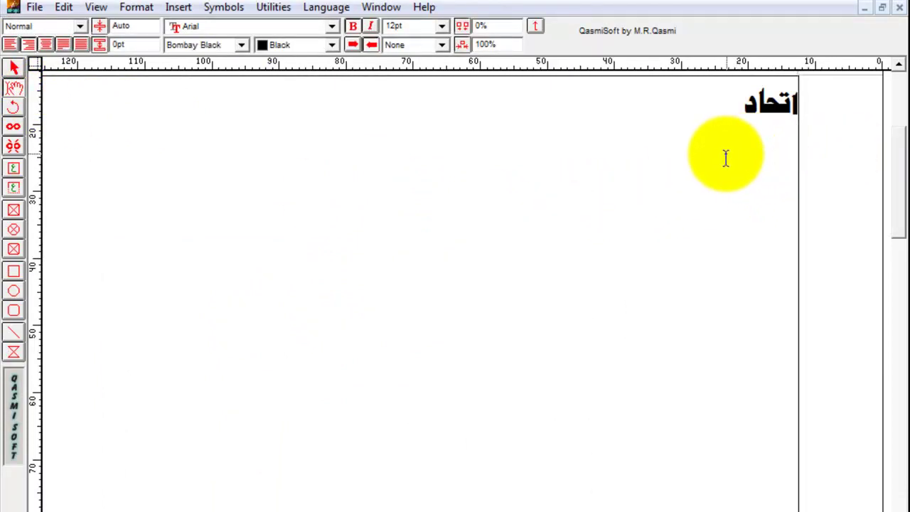
- Enter حافظ پاکستان as a new second line beneath اتحاد
{"action": "key", "text": "Right"}
{"action": "key", "text": "Left"}
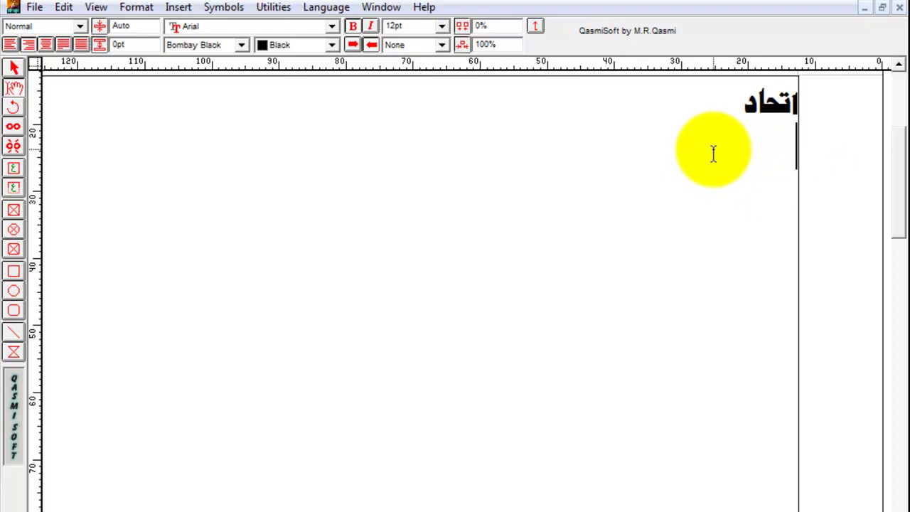
{"action": "type", "text": "حاف"}
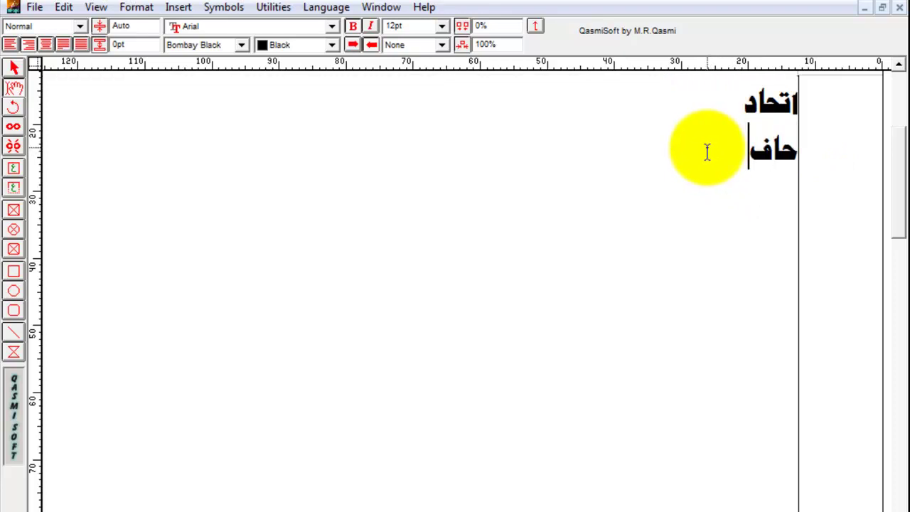
{"action": "type", "text": "ظ پا"}
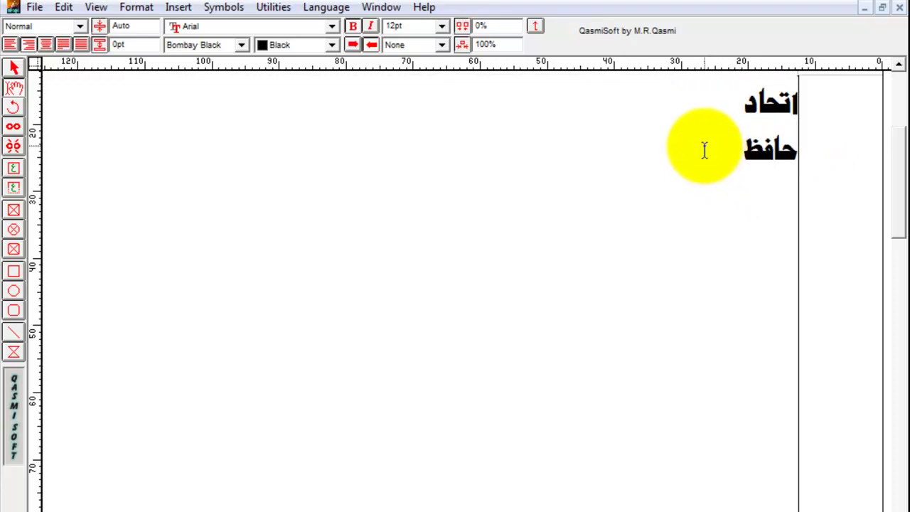
{"action": "type", "text": "ل"}
{"action": "key", "text": "BackSpace"}
{"action": "type", "text": "کستان"}
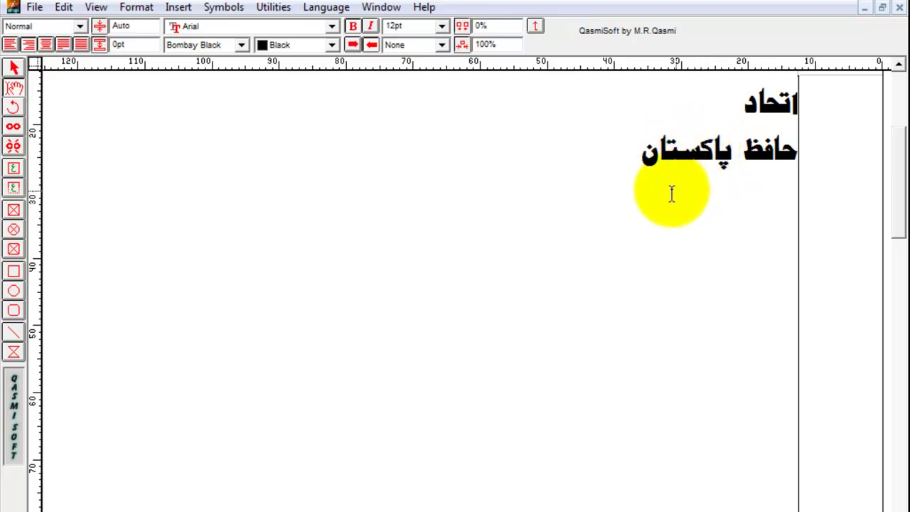
- Copy the whole text frame and paste it into the blank letter-size page in CorelDRAW
{"action": "left_click", "coordinate": [15, 69]}
{"action": "left_click", "coordinate": [311, 149]}
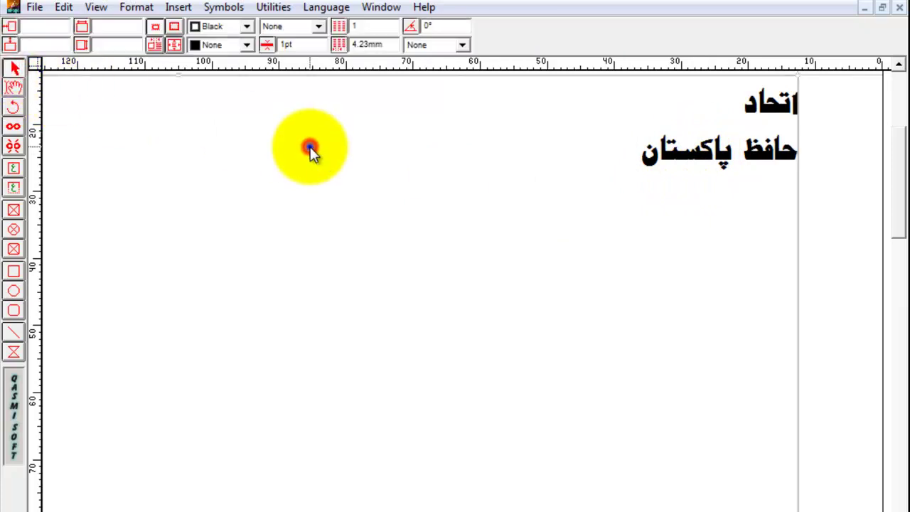
{"action": "right_click", "coordinate": [310, 148]}
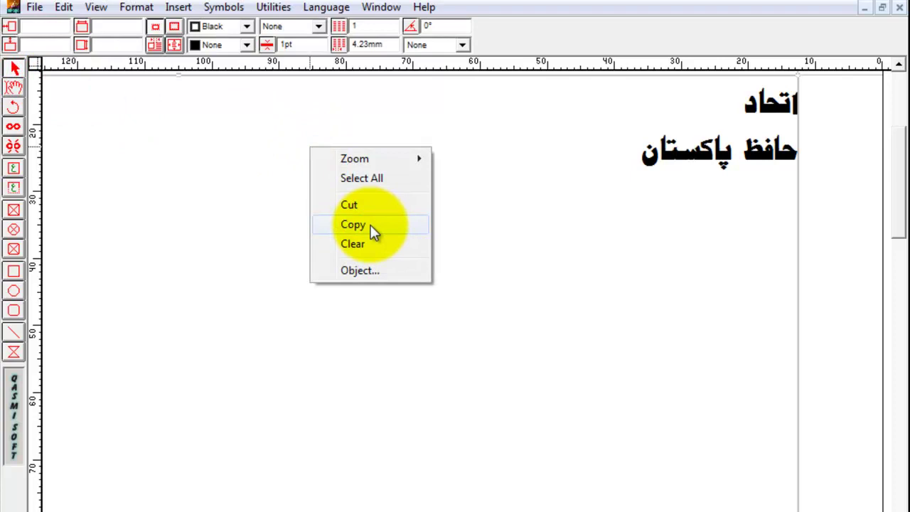
{"action": "left_click", "coordinate": [371, 225]}
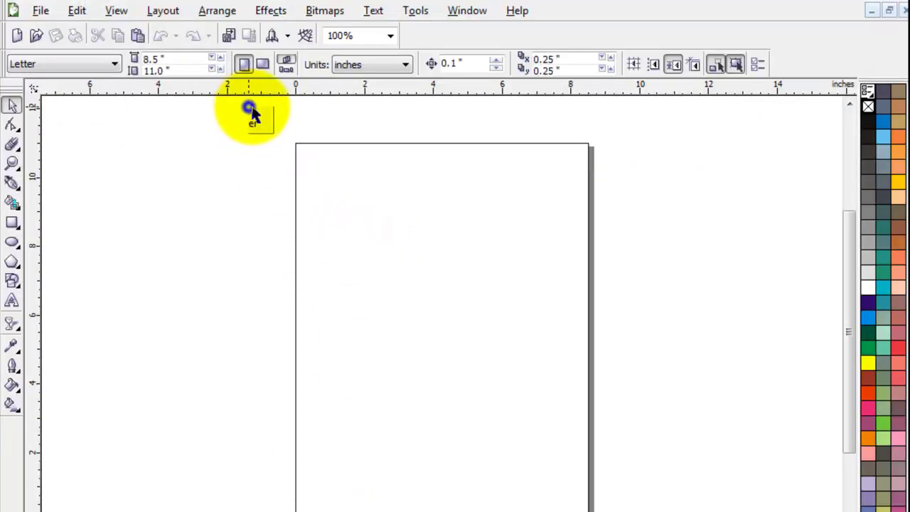
{"action": "right_click", "coordinate": [247, 105]}
{"action": "left_click", "coordinate": [284, 208]}
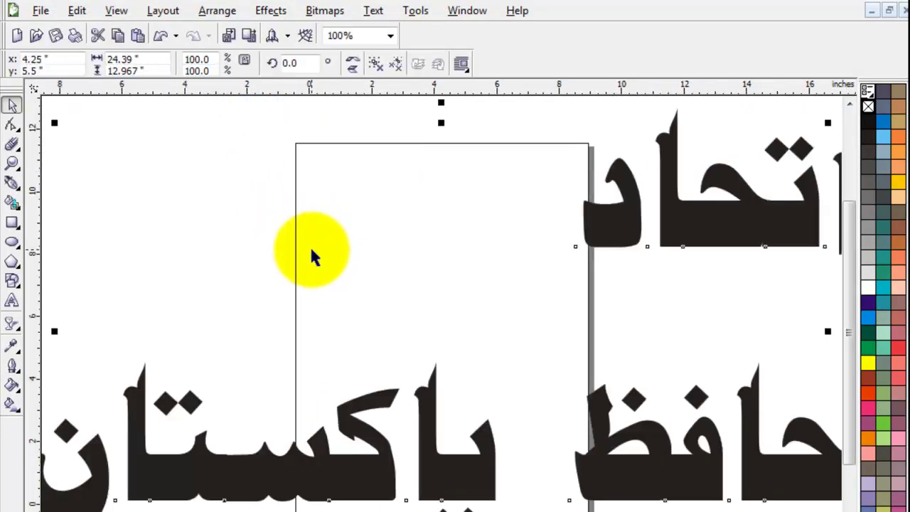
- Scale the pasted text down to about 7.27 inches wide so it fits on the page
{"action": "key", "text": "shift+F2"}
{"action": "left_click_drag", "start_coordinate": [829, 122], "coordinate": [490, 218]}
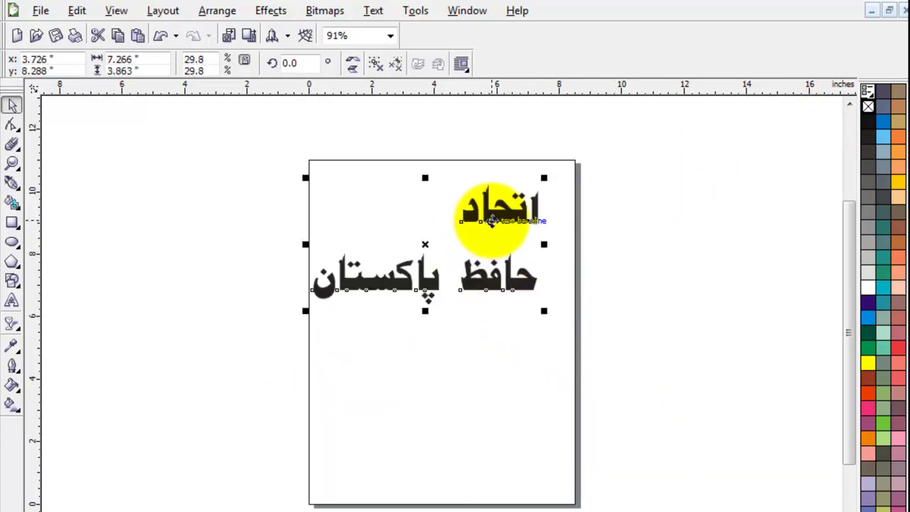
- Ungroup the pasted text and convert its letters to curves
{"action": "left_click", "coordinate": [376, 66]}
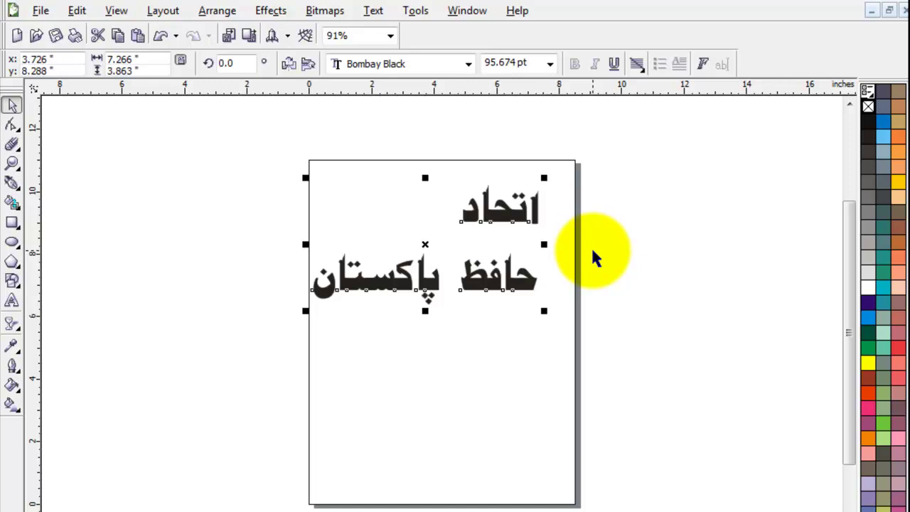
{"action": "key", "text": "ctrl+q"}
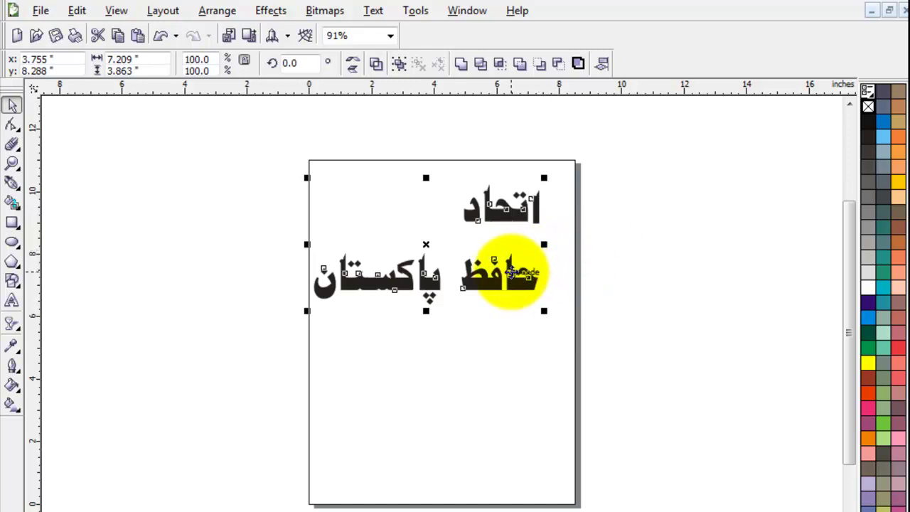
{"action": "left_click", "coordinate": [630, 220]}
- Weld the letter shapes of each word separately, making اتحاد, حافظ and پاکستان three individual objects
{"action": "left_click_drag", "start_coordinate": [602, 155], "coordinate": [431, 256]}
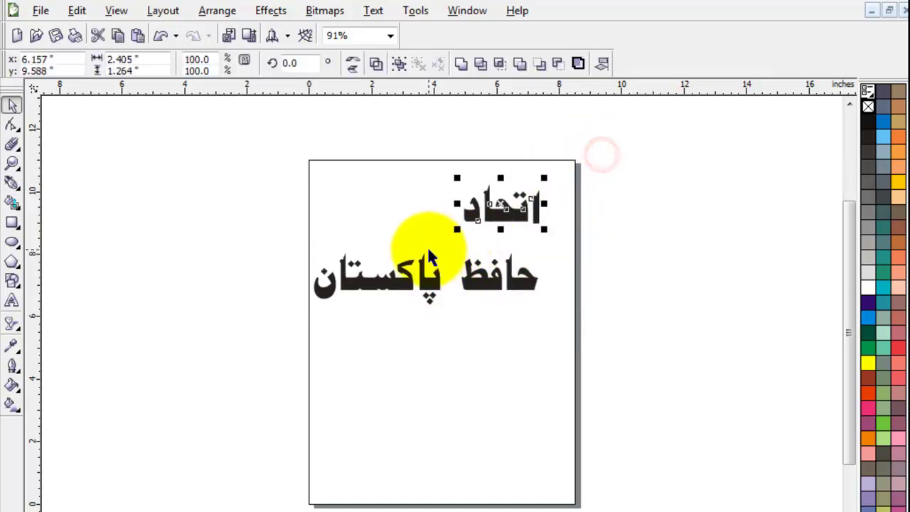
{"action": "left_click", "coordinate": [461, 63]}
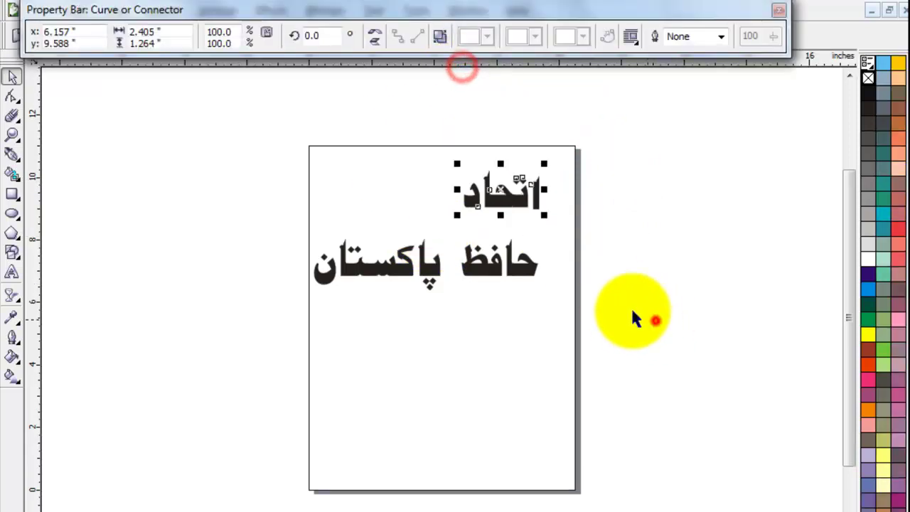
{"action": "double_click", "coordinate": [580, 9]}
{"action": "left_click", "coordinate": [623, 226]}
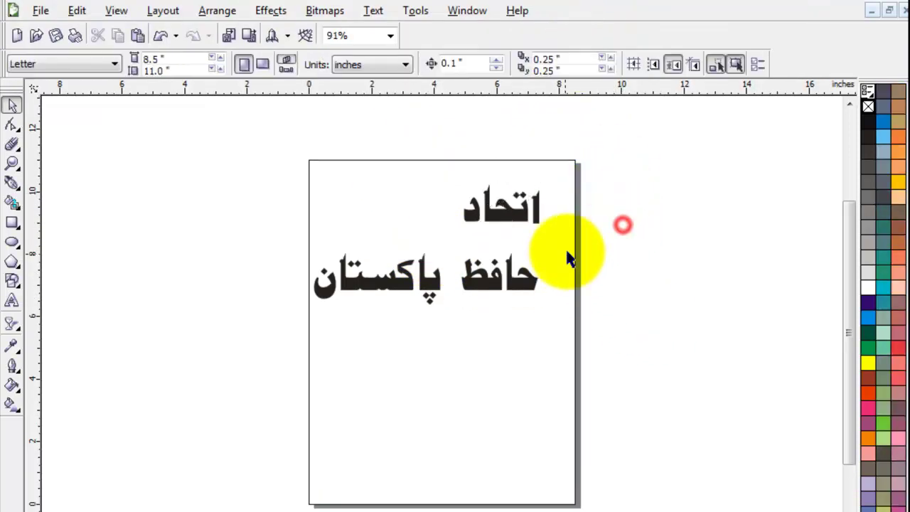
{"action": "left_click_drag", "start_coordinate": [590, 239], "coordinate": [456, 320]}
{"action": "left_click", "coordinate": [461, 63]}
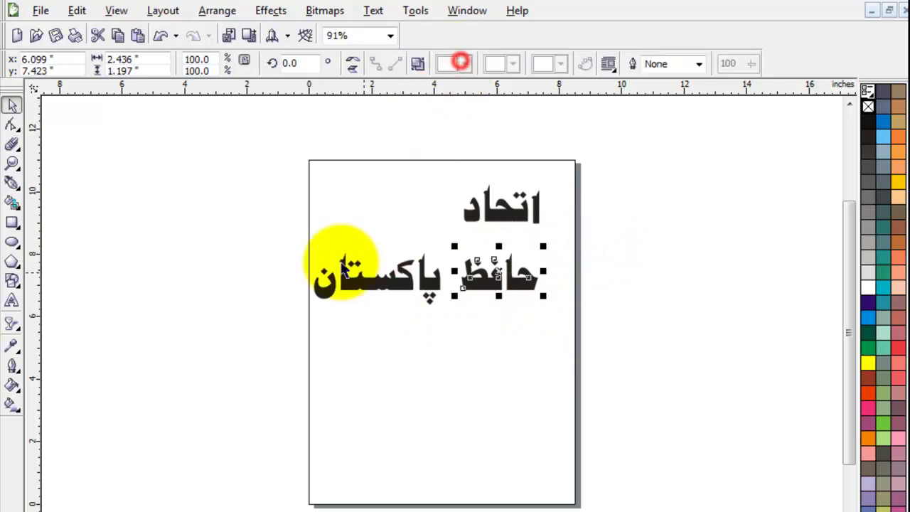
{"action": "left_click_drag", "start_coordinate": [271, 230], "coordinate": [464, 370]}
{"action": "left_click", "coordinate": [461, 63]}
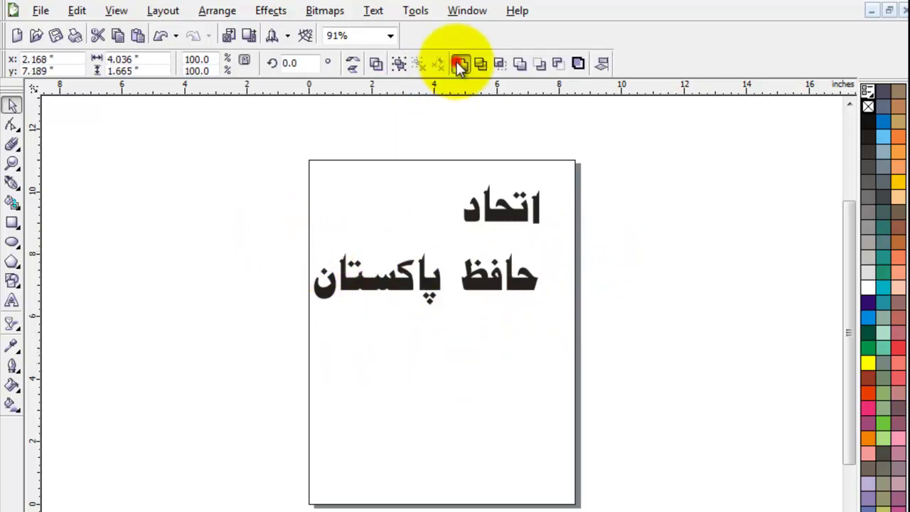
{"action": "left_click", "coordinate": [677, 207]}
{"action": "left_click", "coordinate": [515, 210]}
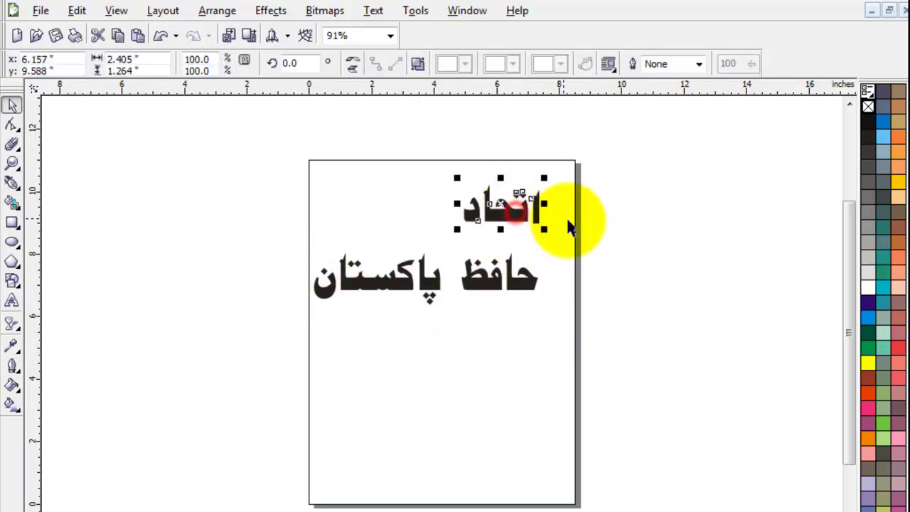
- Enlarge all three words together proportionally to about 14.8 inches wide
{"action": "left_click_drag", "start_coordinate": [631, 136], "coordinate": [203, 376]}
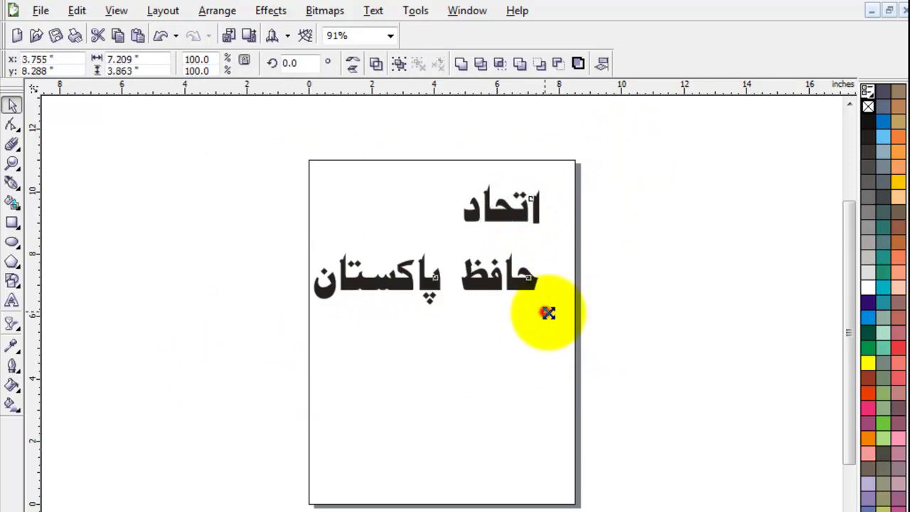
{"action": "left_click_drag", "start_coordinate": [547, 313], "coordinate": [671, 382]}
{"action": "left_click_drag", "start_coordinate": [619, 179], "coordinate": [626, 249]}
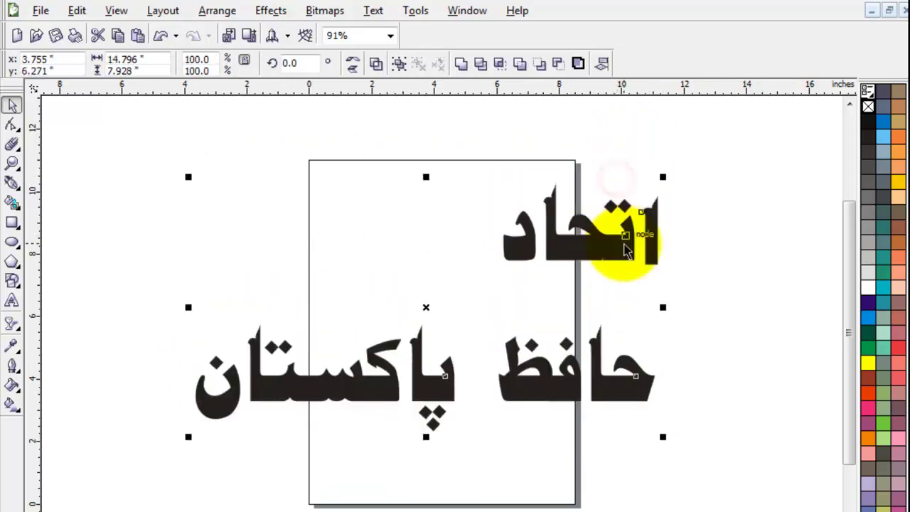
{"action": "left_click", "coordinate": [691, 263]}
- Fill the word اتحاد with orange-red and the word حافظ with light peach
{"action": "left_click", "coordinate": [600, 250]}
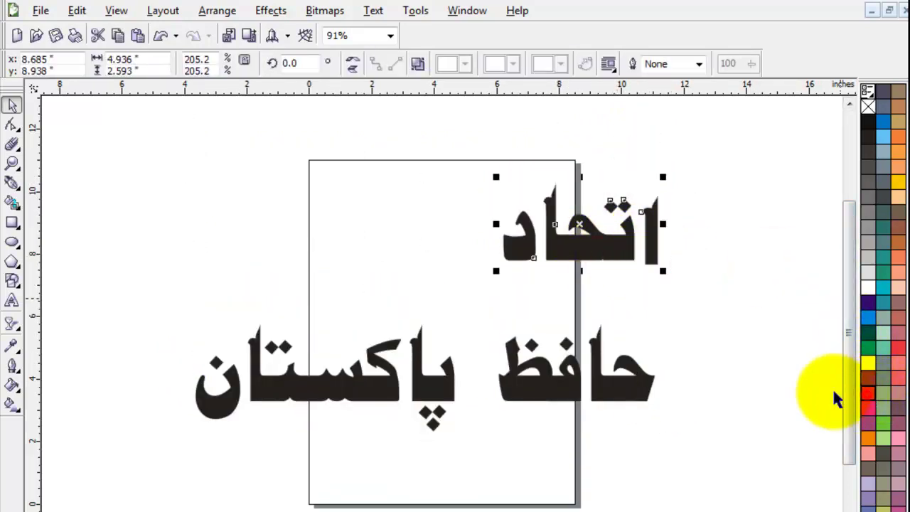
{"action": "left_click", "coordinate": [868, 392]}
{"action": "left_click", "coordinate": [751, 342]}
{"action": "left_click", "coordinate": [579, 384]}
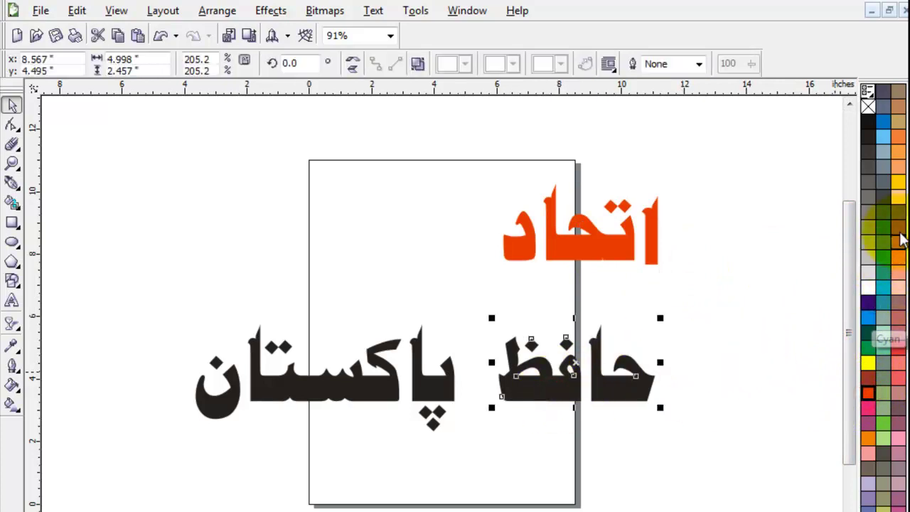
{"action": "left_click", "coordinate": [899, 197]}
{"action": "left_click", "coordinate": [737, 416]}
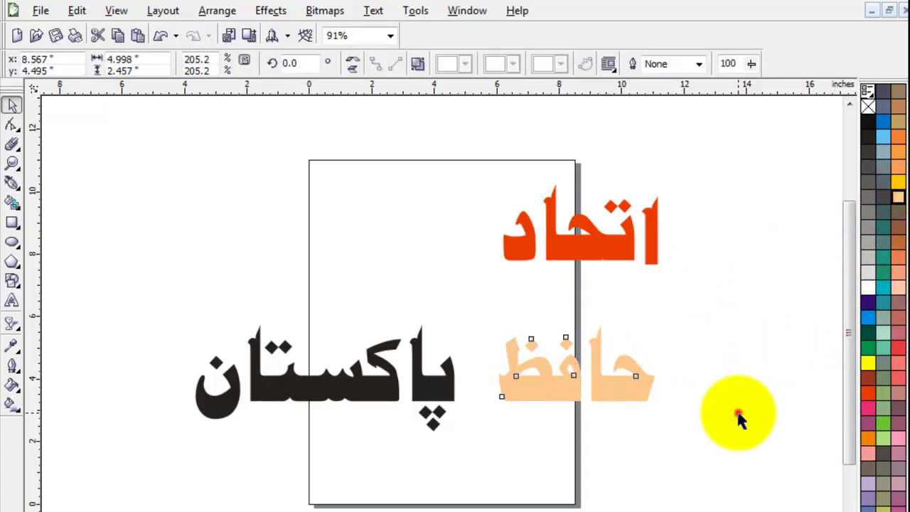
- Move the words حافظ, پاکستان and اتحاد off the page into the empty area to its left
{"action": "left_click_drag", "start_coordinate": [620, 385], "coordinate": [445, 278]}
{"action": "left_click", "coordinate": [535, 360]}
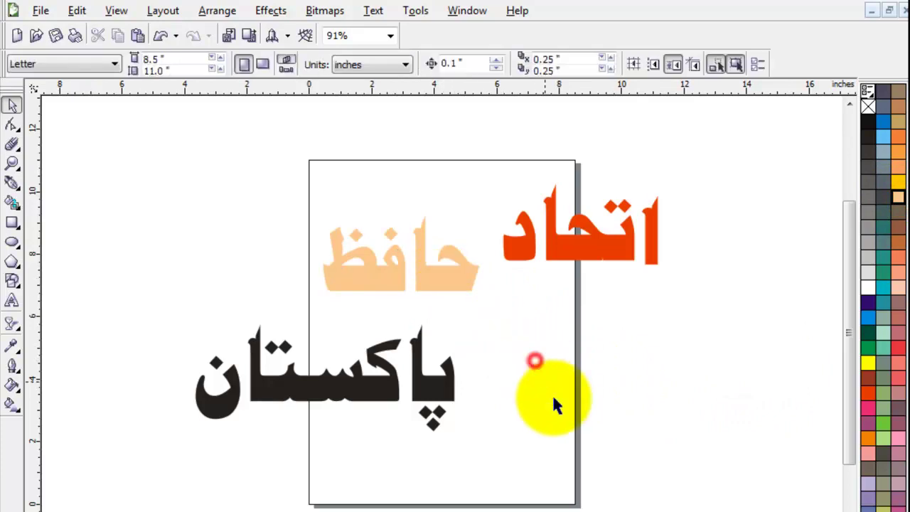
{"action": "scroll", "coordinate": [518, 488], "scroll_direction": "left", "scroll_amount": 5}
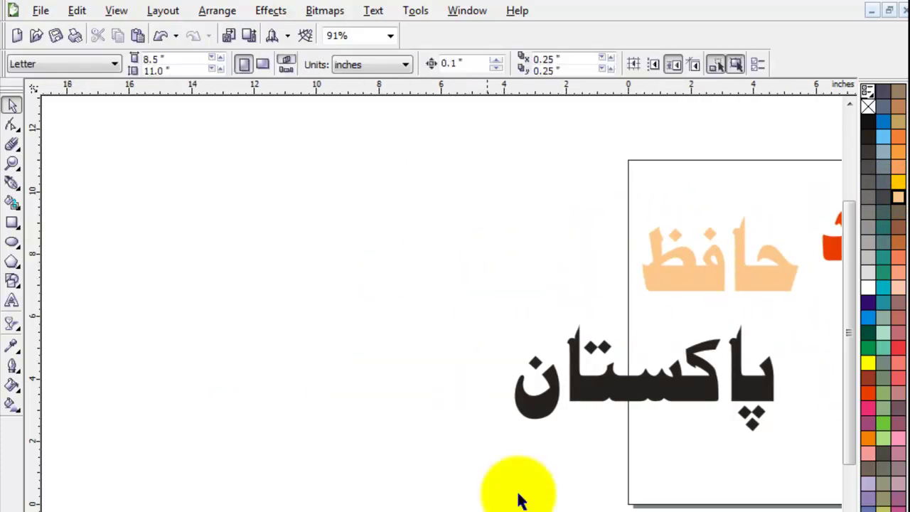
{"action": "left_click_drag", "start_coordinate": [758, 276], "coordinate": [374, 254]}
{"action": "left_click_drag", "start_coordinate": [619, 390], "coordinate": [174, 394]}
{"action": "left_click", "coordinate": [603, 358]}
{"action": "left_click_drag", "start_coordinate": [833, 244], "coordinate": [427, 335]}
{"action": "scroll", "coordinate": [587, 402], "scroll_direction": "left", "scroll_amount": 4}
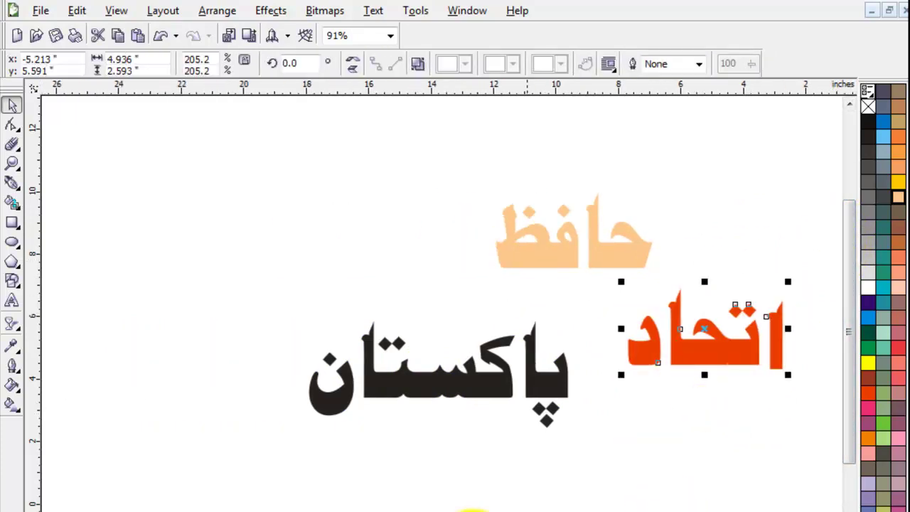
- Move the peach word حافظ higher up and shift the black word پاکستان up and to the left beneath it
{"action": "left_click", "coordinate": [586, 481]}
{"action": "left_click_drag", "start_coordinate": [620, 270], "coordinate": [478, 223]}
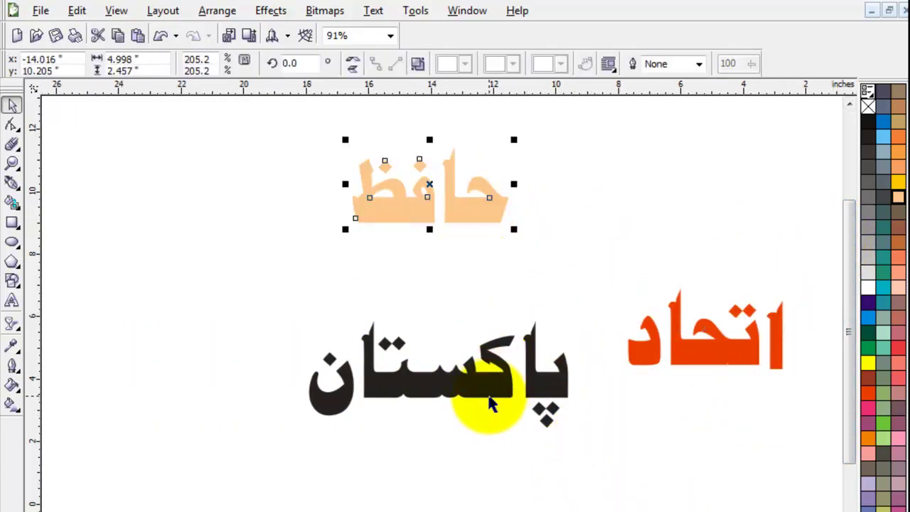
{"action": "left_click_drag", "start_coordinate": [484, 406], "coordinate": [345, 346]}
{"action": "left_click", "coordinate": [748, 356]}
{"action": "key", "text": "F10"}
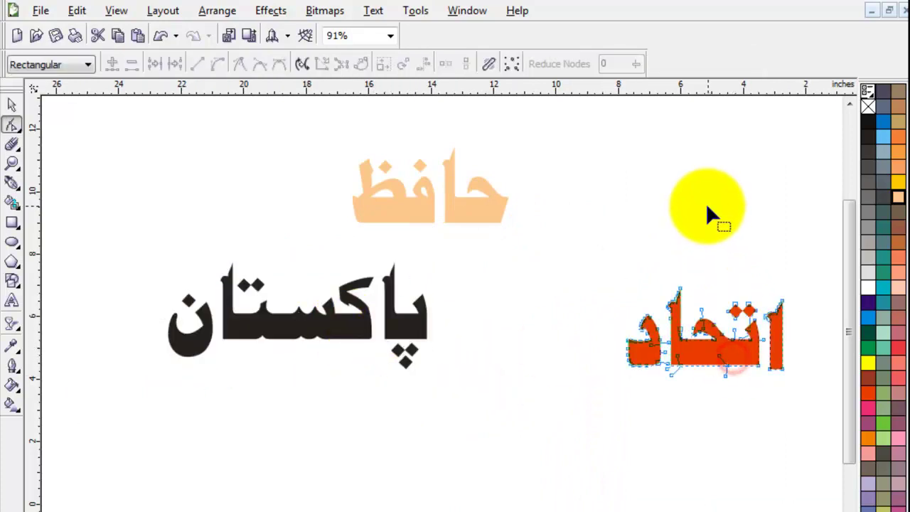
{"action": "double_click", "coordinate": [12, 105]}
{"action": "left_click", "coordinate": [701, 422]}
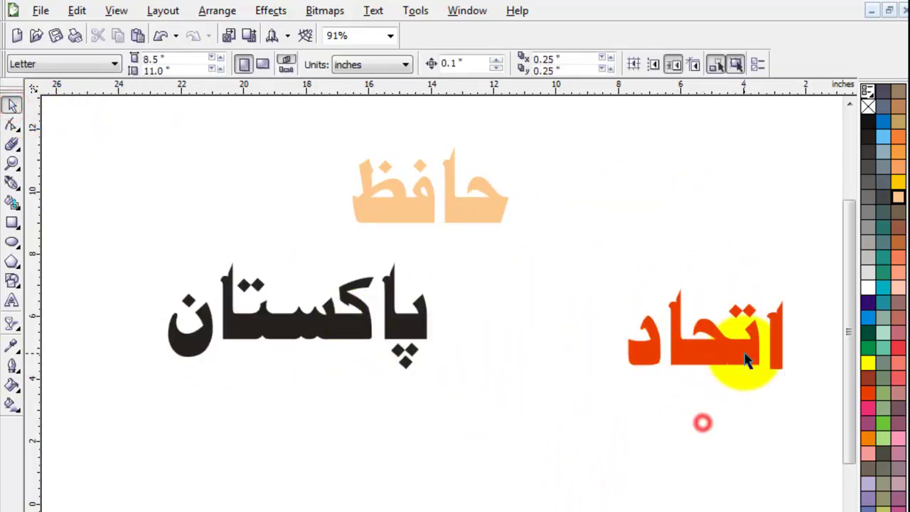
- Move the orange-red اتحاد up beside حافظ and place the black پاکستان directly beneath حافظ
{"action": "left_click_drag", "start_coordinate": [745, 362], "coordinate": [672, 231]}
{"action": "left_click", "coordinate": [608, 318]}
{"action": "left_click_drag", "start_coordinate": [456, 306], "coordinate": [524, 370]}
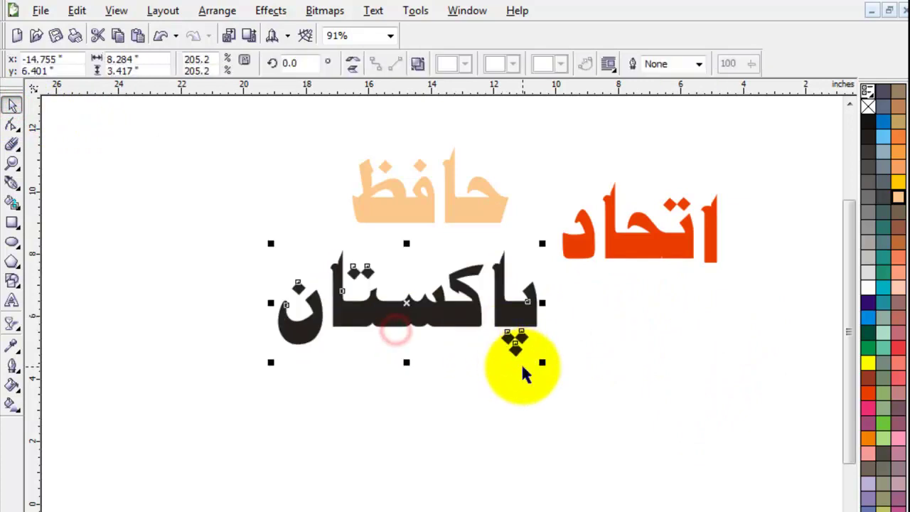
{"action": "left_click", "coordinate": [584, 397]}
{"action": "left_click", "coordinate": [519, 334]}
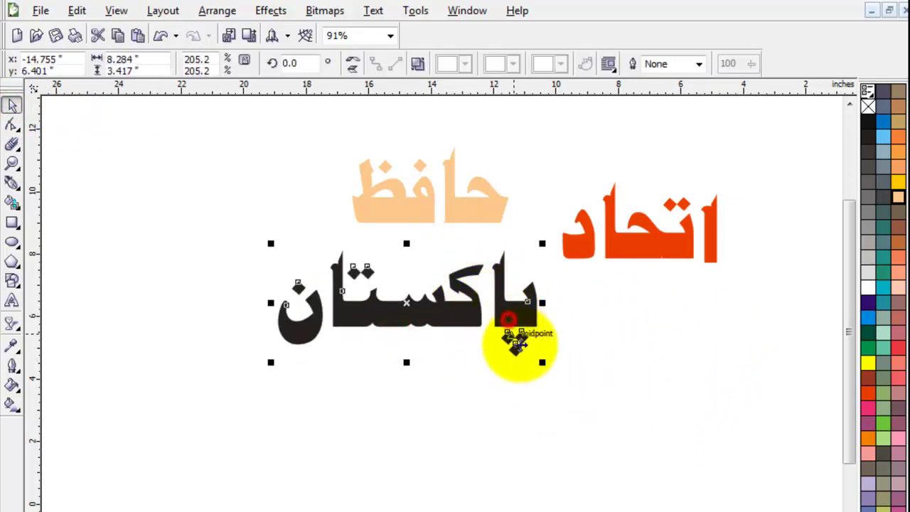
- Try teal and light blue fills on the word پاکستان and settle on green
{"action": "left_click", "coordinate": [883, 287]}
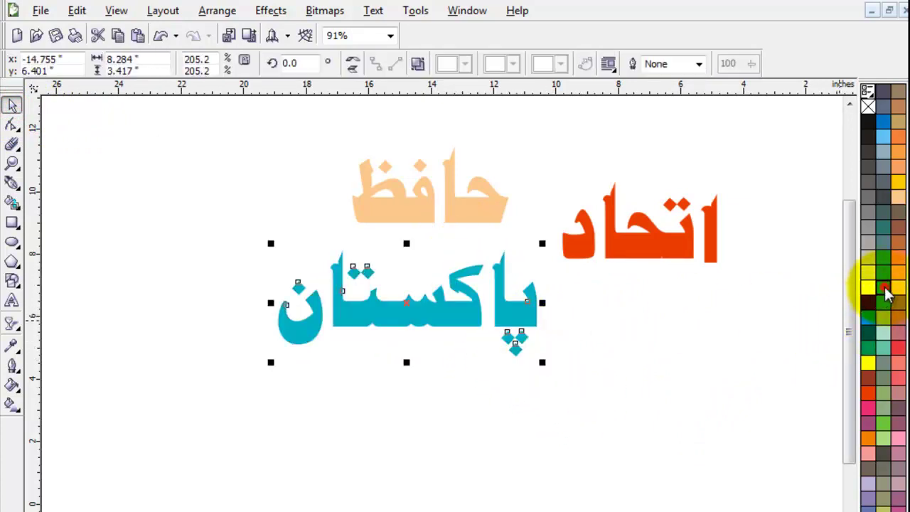
{"action": "left_click", "coordinate": [884, 139]}
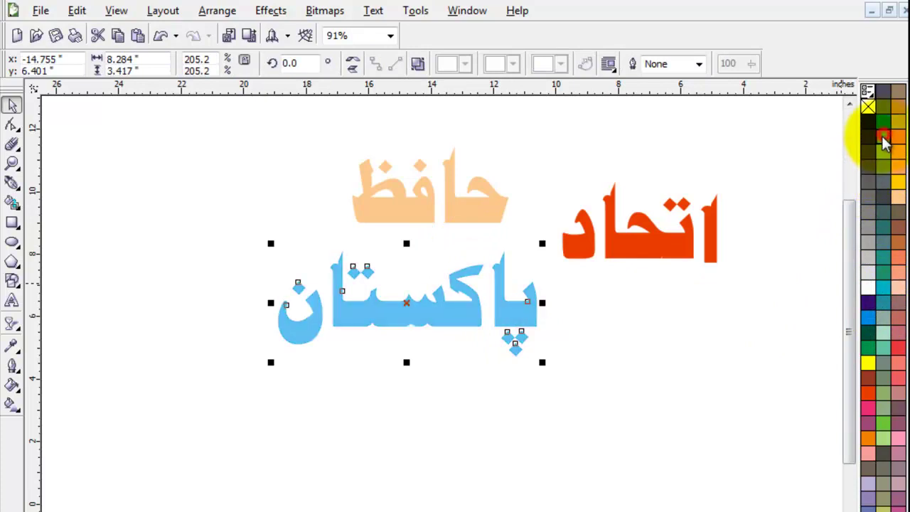
{"action": "left_click", "coordinate": [672, 397]}
{"action": "left_click", "coordinate": [505, 320]}
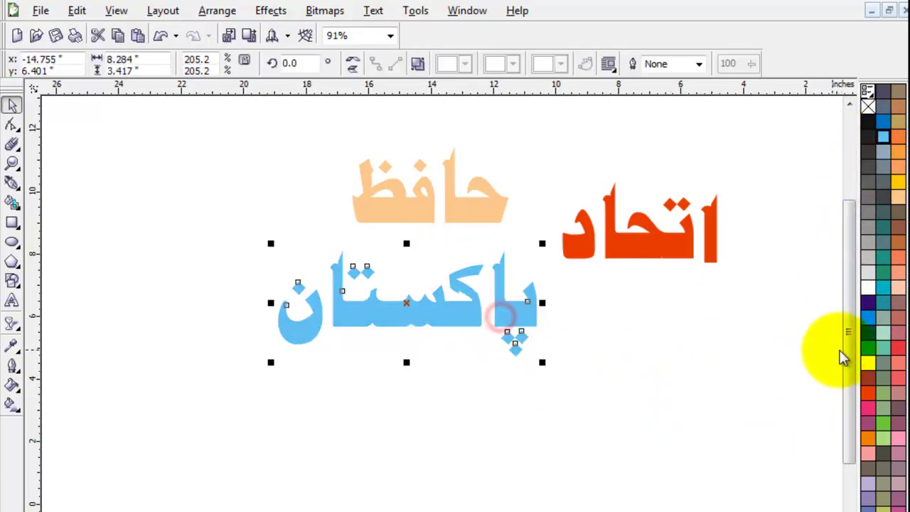
{"action": "left_click", "coordinate": [869, 348]}
{"action": "left_click", "coordinate": [536, 448]}
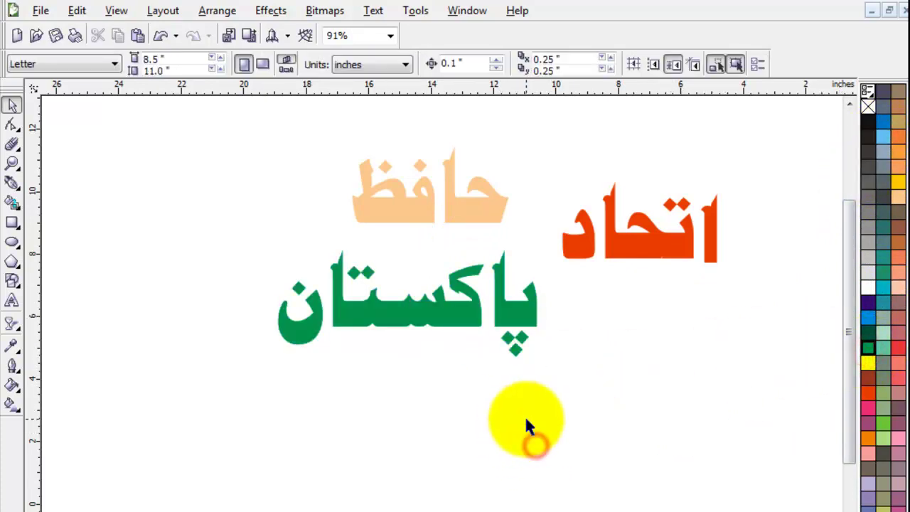
{"action": "left_click", "coordinate": [524, 324]}
{"action": "left_click", "coordinate": [610, 380]}
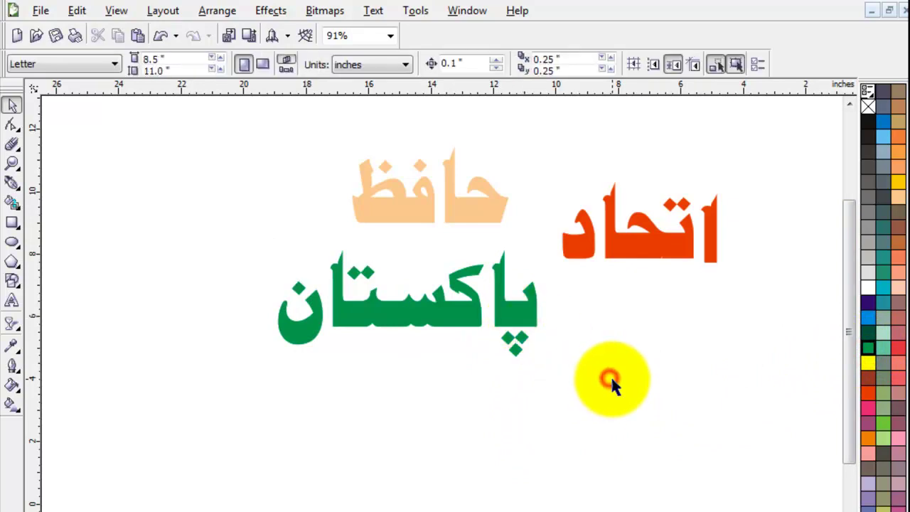
{"action": "left_click", "coordinate": [425, 435]}
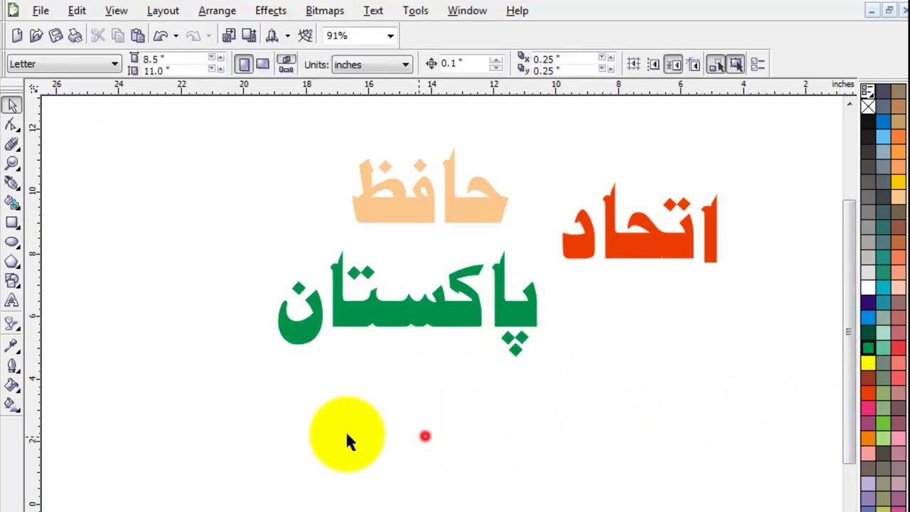
- Draw a rectangle about 10.4 by 1.9 inches over the lower part of پاکستان, filled dark green with no outline
{"action": "left_click", "coordinate": [12, 223]}
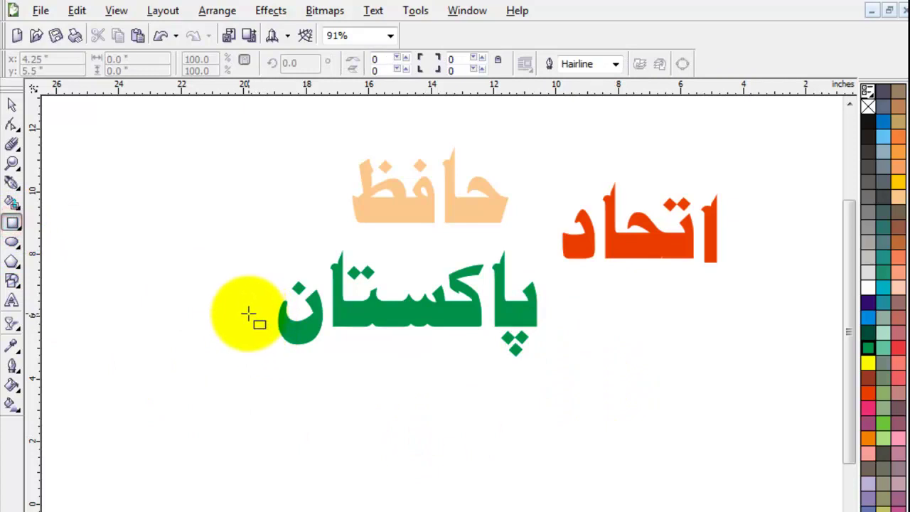
{"action": "left_click_drag", "start_coordinate": [249, 313], "coordinate": [573, 372]}
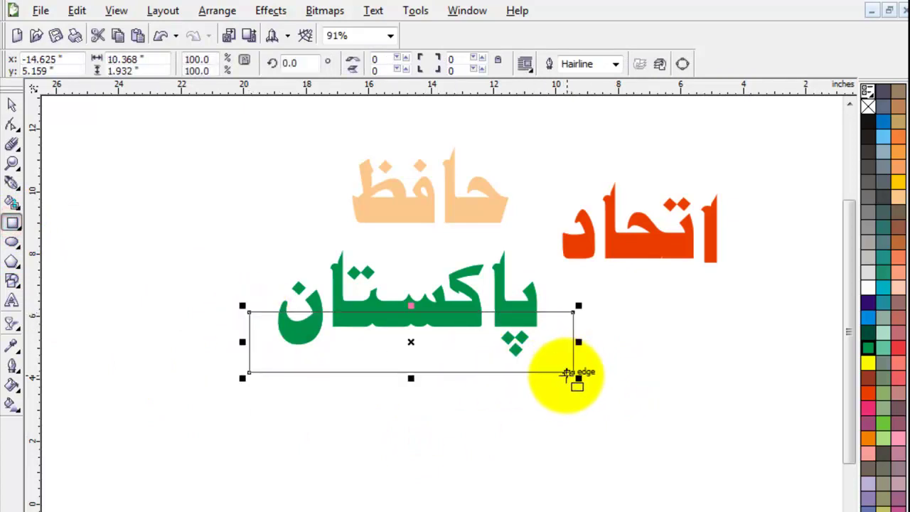
{"action": "left_click", "coordinate": [869, 331]}
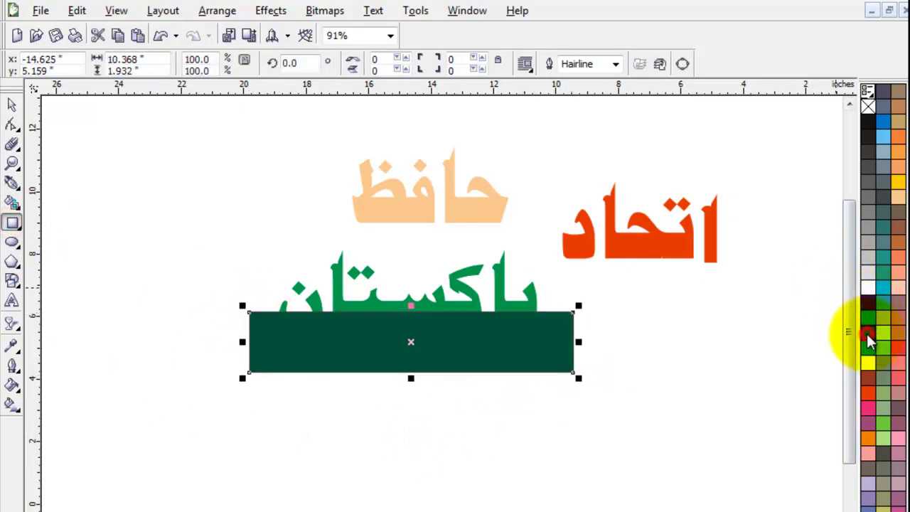
{"action": "right_click", "coordinate": [870, 104]}
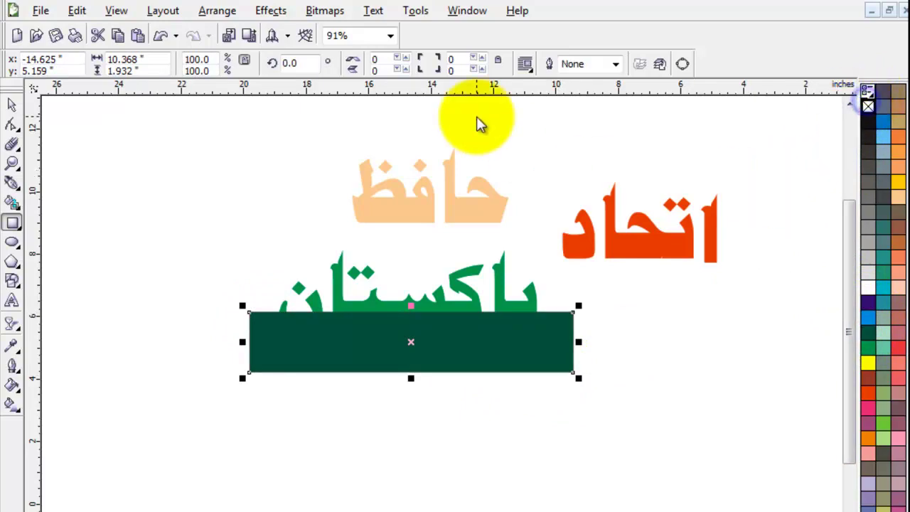
- PowerClip the dark green rectangle inside the word پاکستان
{"action": "left_click", "coordinate": [271, 11]}
{"action": "mouse_move", "coordinate": [323, 246]}
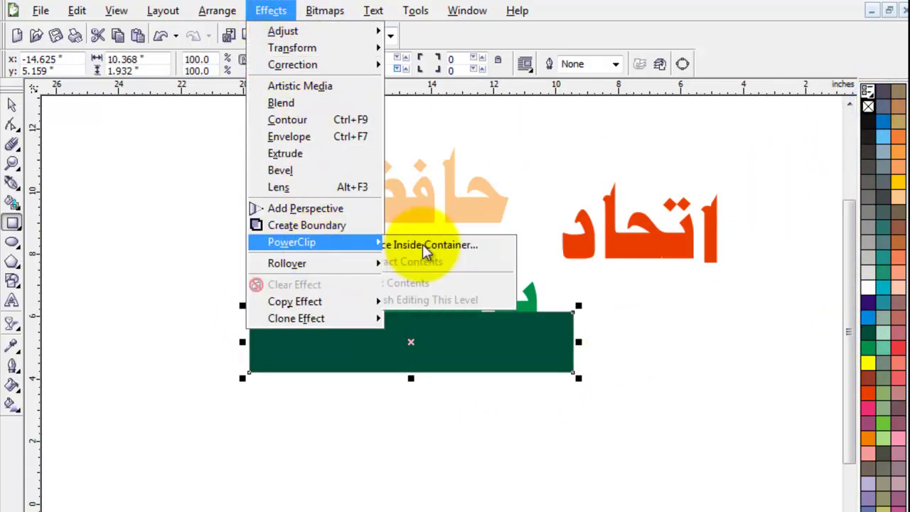
{"action": "left_click", "coordinate": [427, 245]}
{"action": "left_click", "coordinate": [501, 303]}
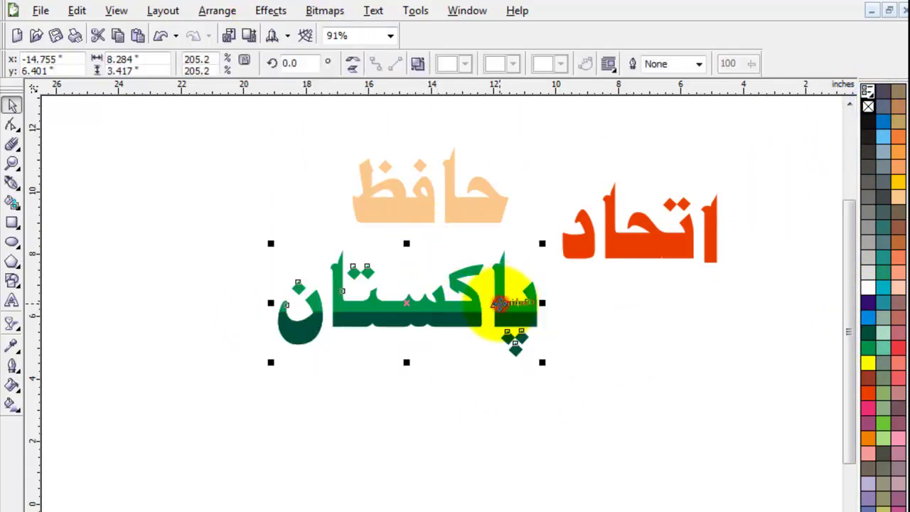
{"action": "left_click", "coordinate": [549, 383]}
- Add a white, outline-free stripe about 11.8 by 0.2 inches along the dark green rectangle's upper edge inside the PowerClip of پاکستان
{"action": "left_click", "coordinate": [517, 327], "text": "ctrl"}
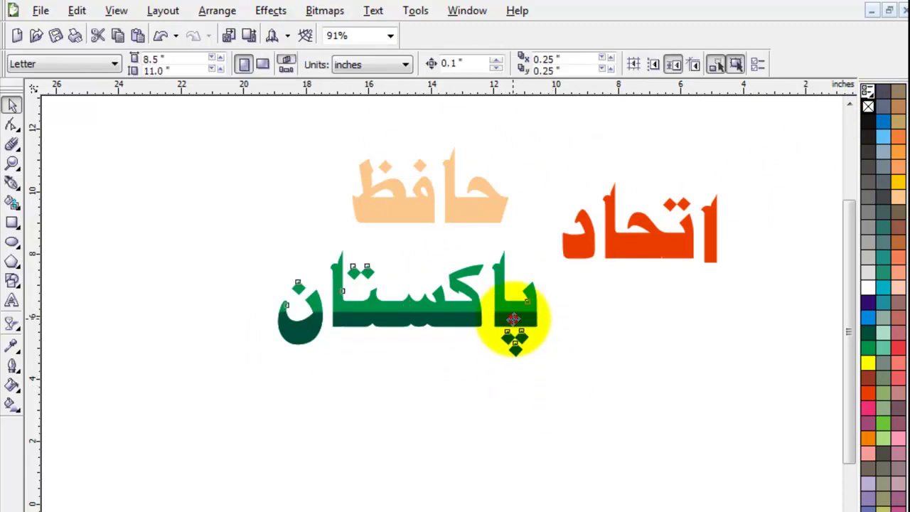
{"action": "left_click", "coordinate": [497, 423]}
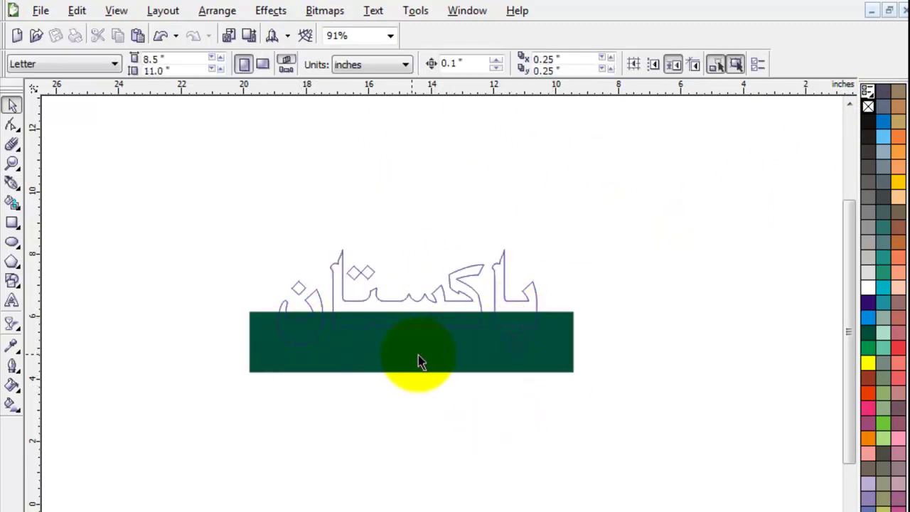
{"action": "left_click", "coordinate": [12, 223]}
{"action": "left_click_drag", "start_coordinate": [221, 307], "coordinate": [594, 312]}
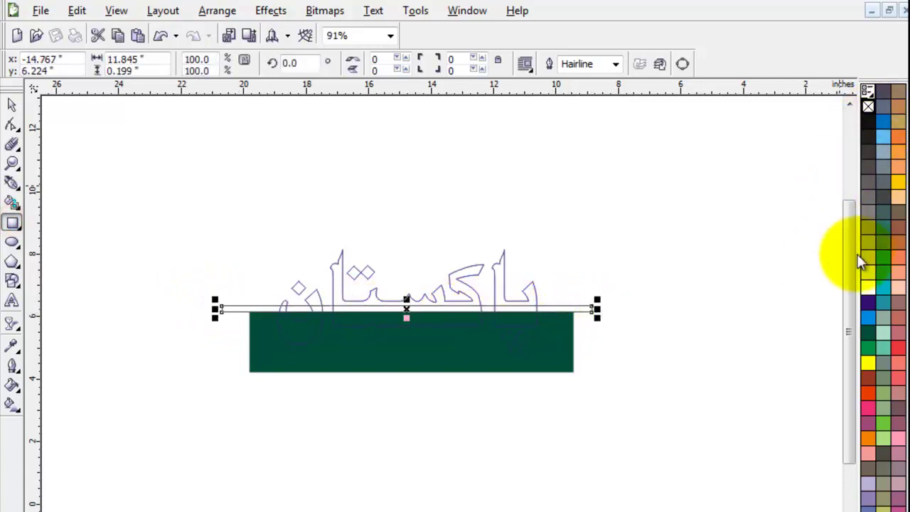
{"action": "left_click", "coordinate": [868, 286]}
{"action": "right_click", "coordinate": [870, 112]}
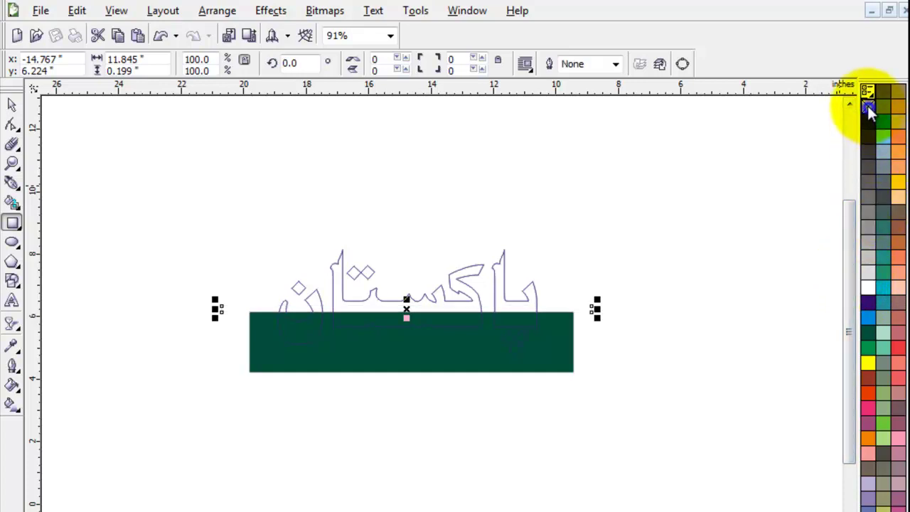
{"action": "left_click", "coordinate": [12, 105]}
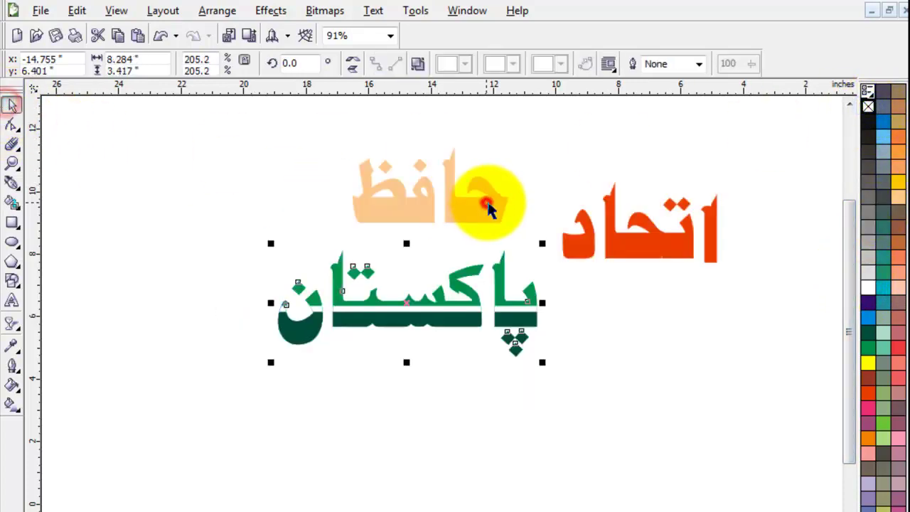
{"action": "left_click", "coordinate": [584, 406]}
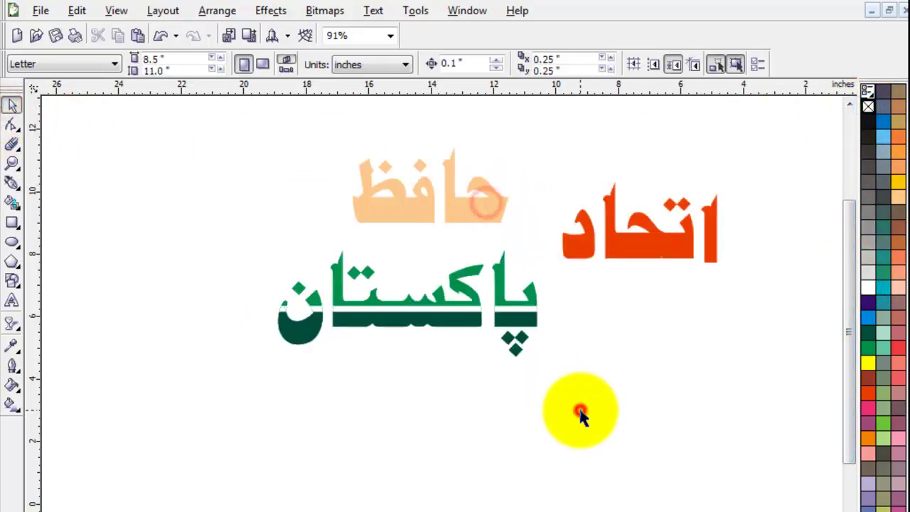
{"action": "left_click", "coordinate": [522, 429]}
- Try blue and purple on the upper part of پاکستان and settle on a brownish-red fill
{"action": "left_click", "coordinate": [514, 331]}
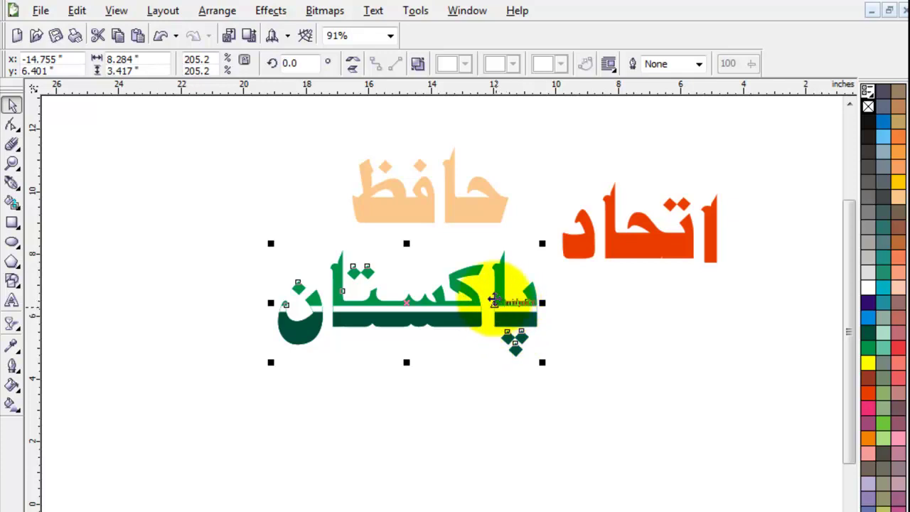
{"action": "left_click", "coordinate": [872, 314]}
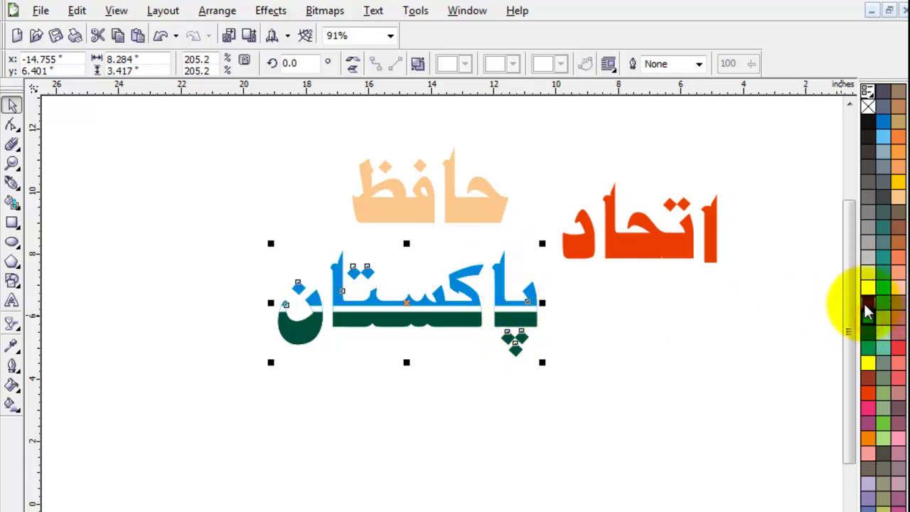
{"action": "left_click", "coordinate": [869, 307]}
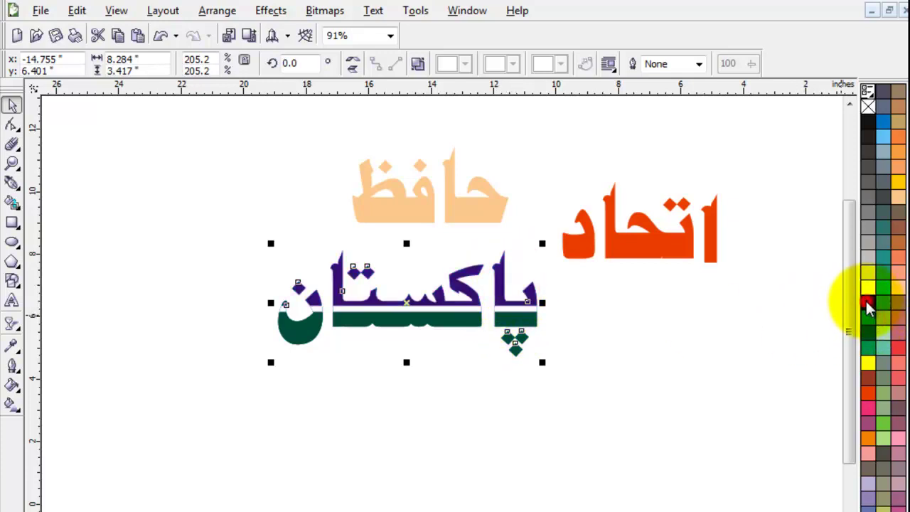
{"action": "left_click", "coordinate": [869, 377]}
{"action": "left_click", "coordinate": [672, 437]}
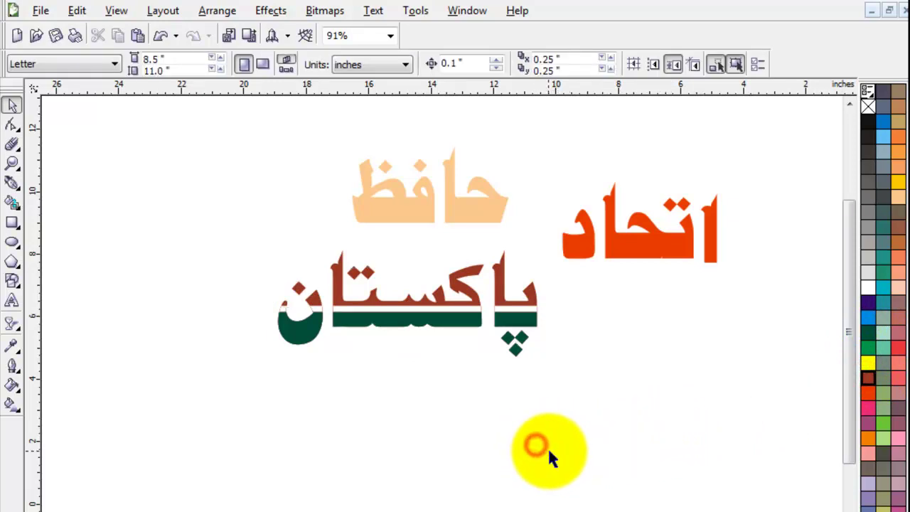
{"action": "left_click", "coordinate": [507, 316]}
{"action": "left_click", "coordinate": [624, 372]}
{"action": "left_click", "coordinate": [661, 214]}
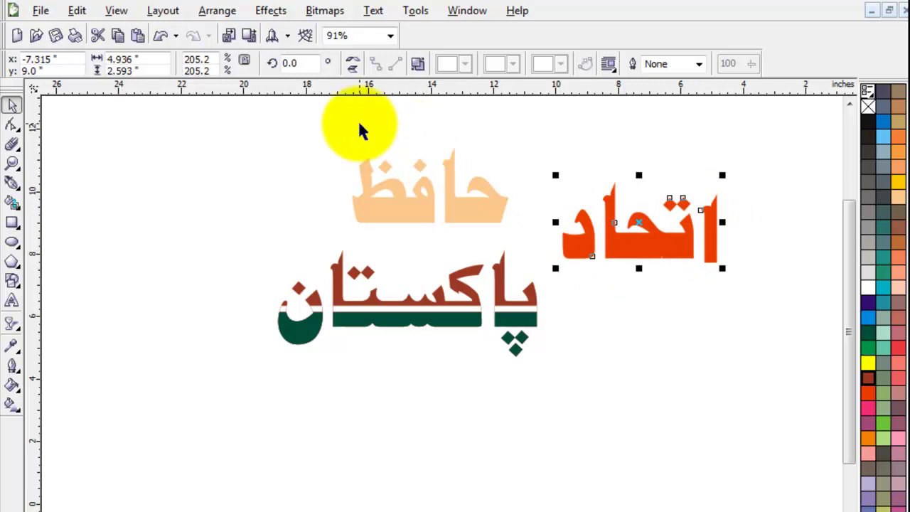
{"action": "left_click", "coordinate": [270, 11]}
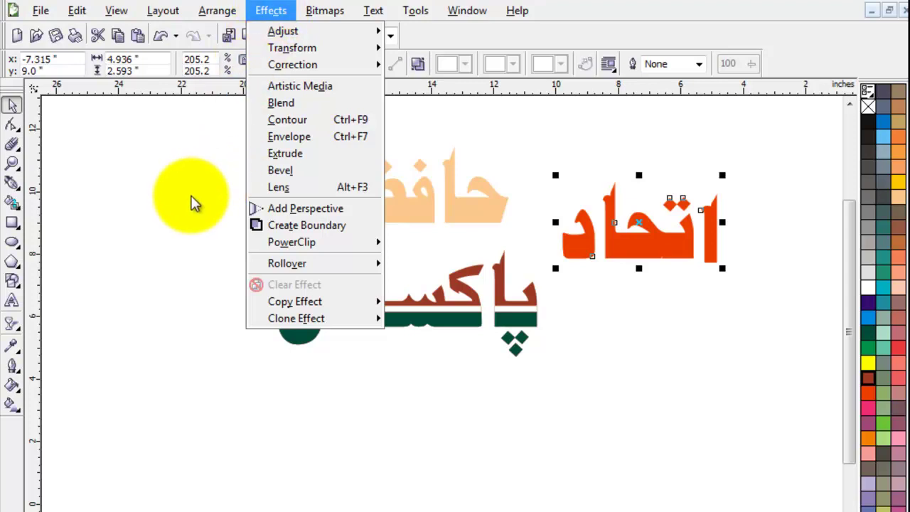
{"action": "left_click", "coordinate": [192, 201]}
{"action": "left_click", "coordinate": [632, 342]}
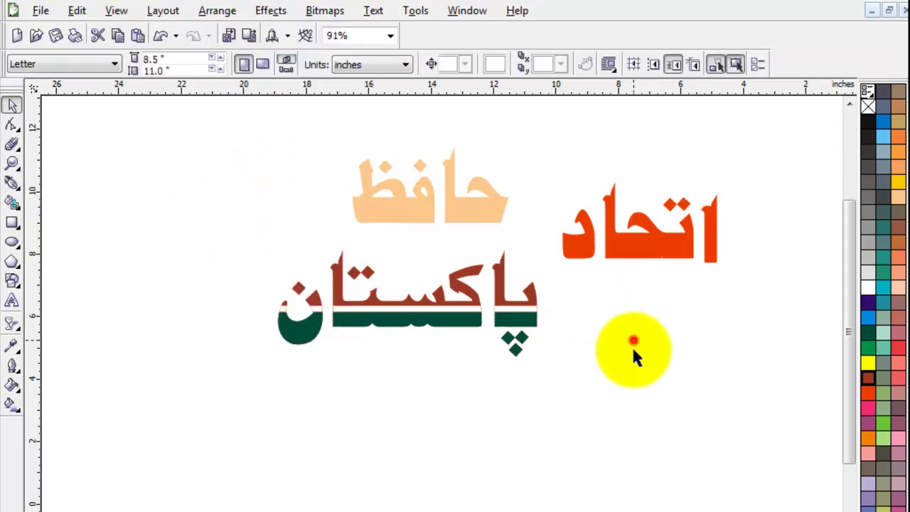
- Select the orange-red word اتحاد and open the Bevel effect settings for it
{"action": "scroll", "coordinate": [634, 342], "scroll_direction": "right", "scroll_amount": 5}
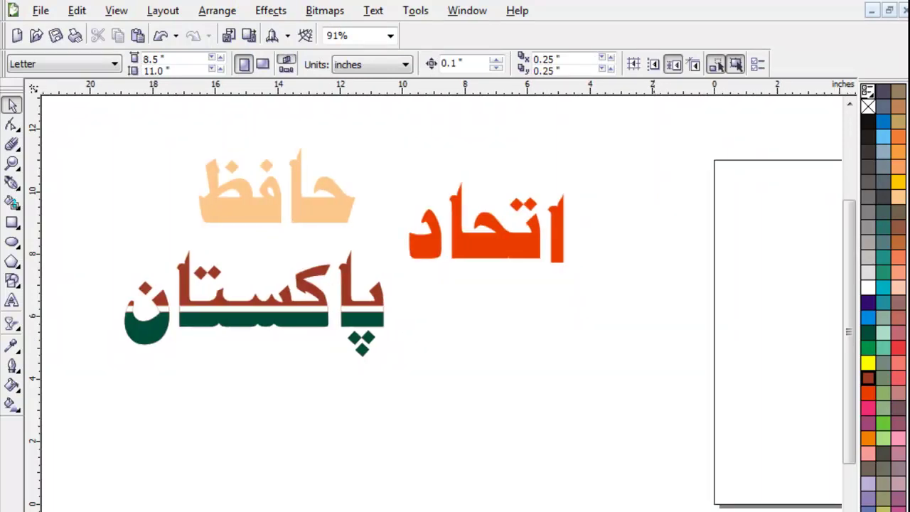
{"action": "scroll", "coordinate": [518, 472], "scroll_direction": "left", "scroll_amount": 5}
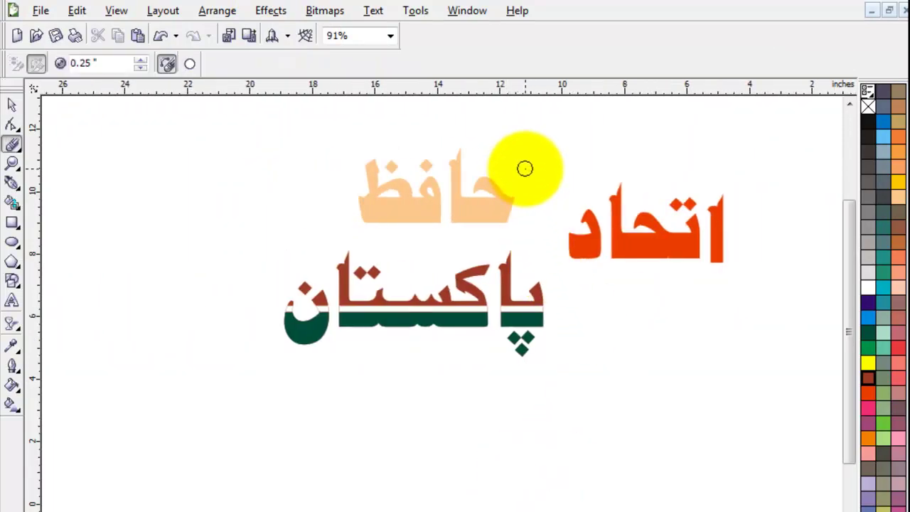
{"action": "key", "text": "z"}
{"action": "left_click_drag", "start_coordinate": [523, 149], "coordinate": [751, 369]}
{"action": "key", "text": "space"}
{"action": "key", "text": "space"}
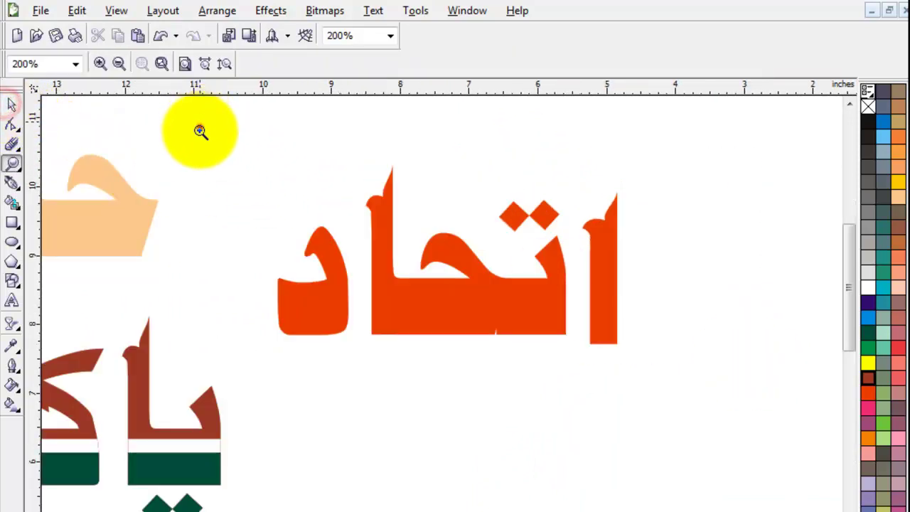
{"action": "left_click_drag", "start_coordinate": [199, 128], "coordinate": [679, 448]}
{"action": "left_click", "coordinate": [12, 104]}
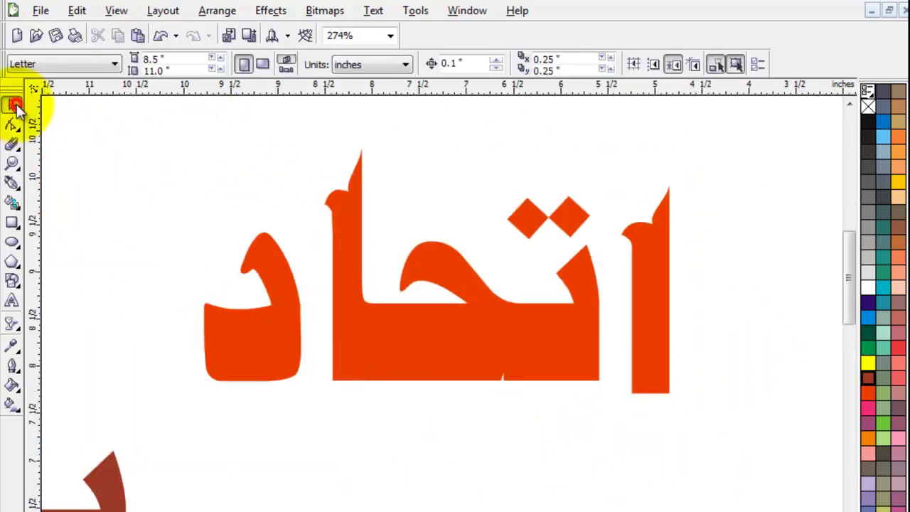
{"action": "left_click", "coordinate": [491, 359]}
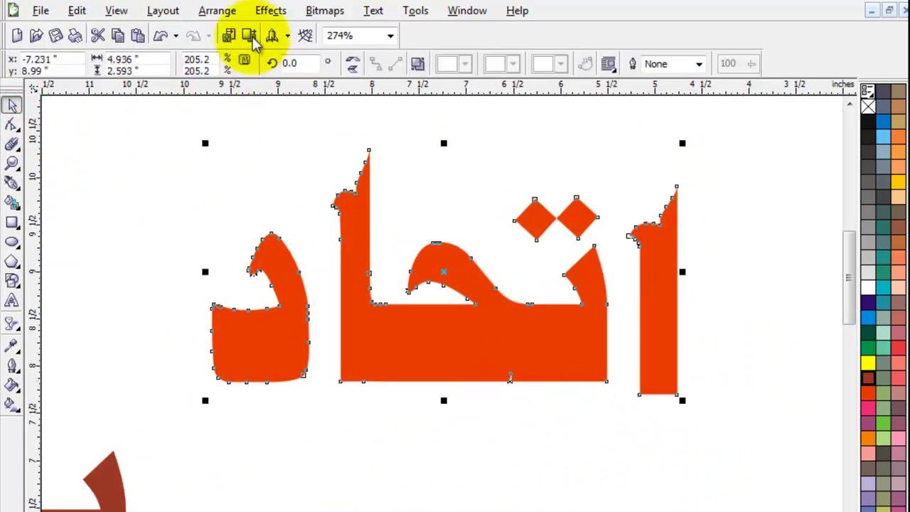
{"action": "left_click", "coordinate": [271, 11]}
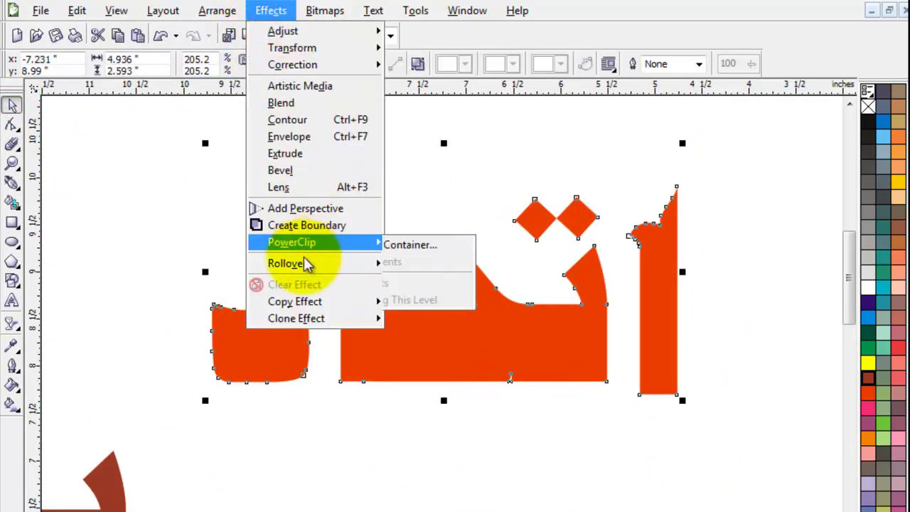
{"action": "left_click", "coordinate": [316, 182]}
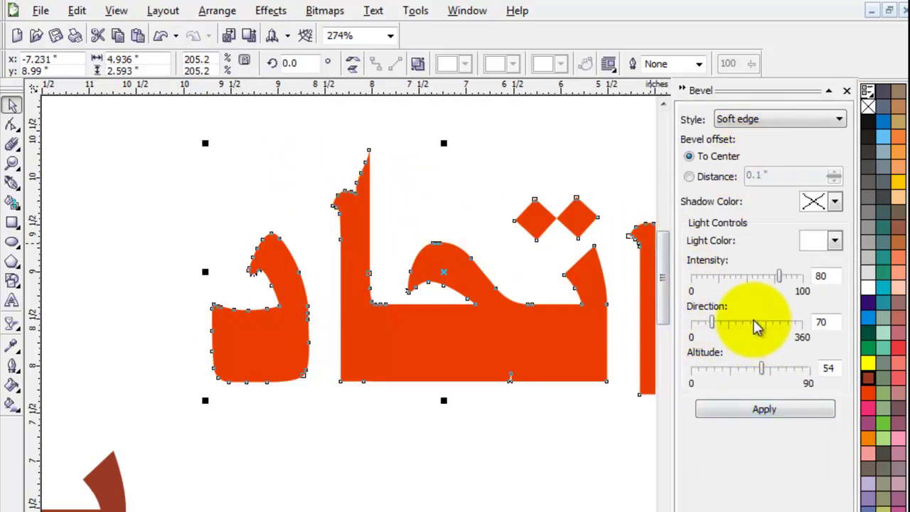
- Apply a Soft edge bevel to center on اتحاد with intensity 80, direction 70 and altitude 54
{"action": "left_click", "coordinate": [747, 119]}
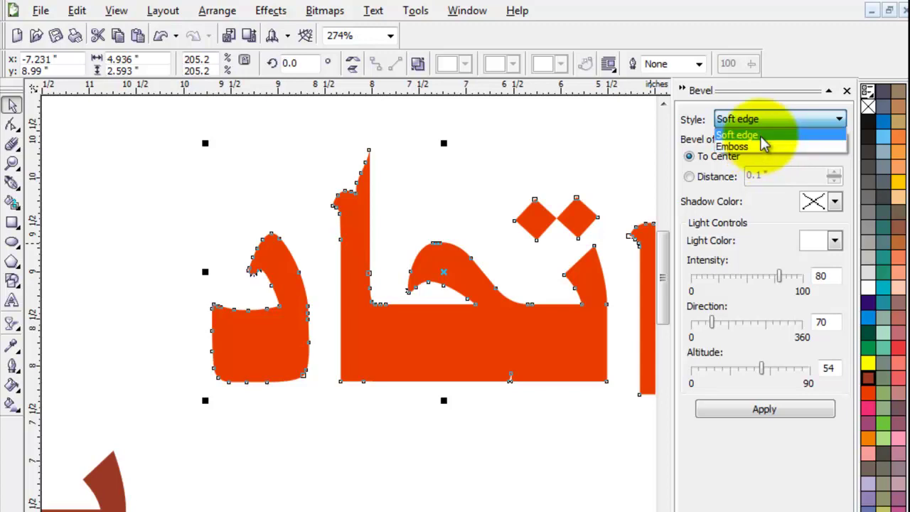
{"action": "left_click", "coordinate": [761, 137]}
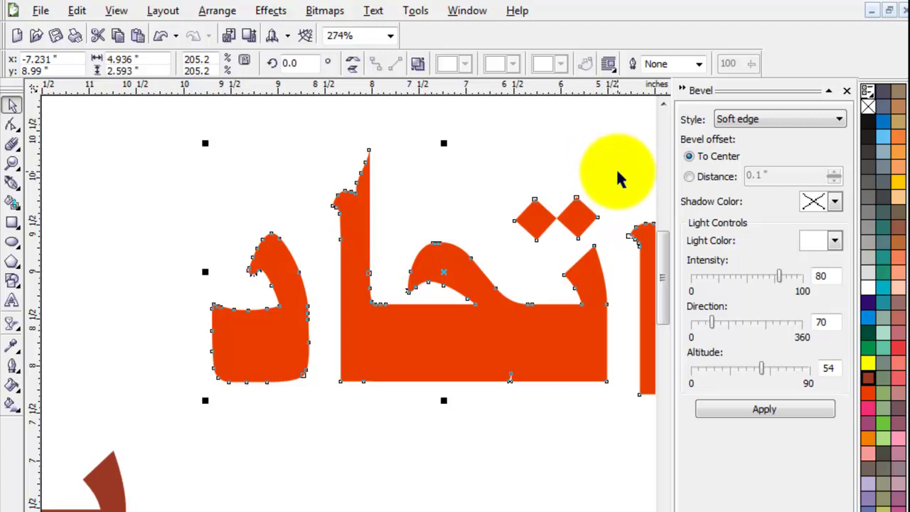
{"action": "left_click", "coordinate": [737, 411]}
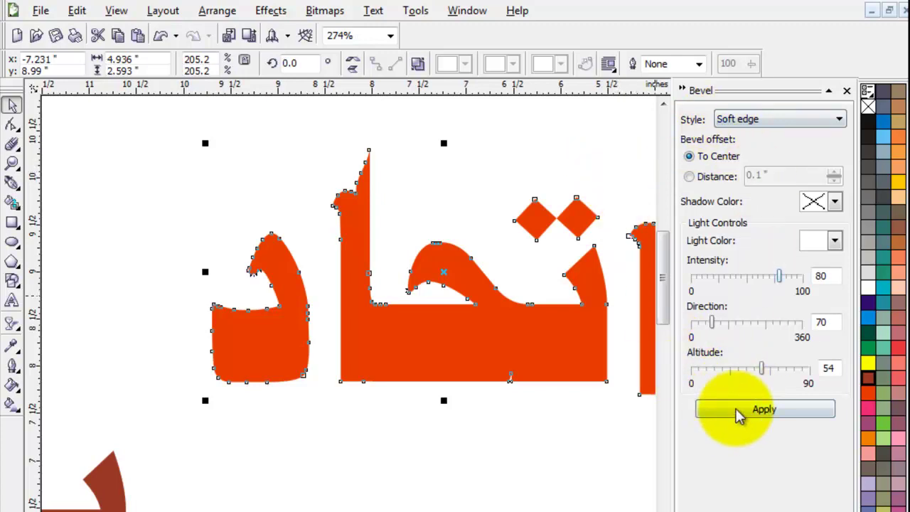
- Reselect the word اتحاد, reapply its Soft edge bevel and close the Bevel settings
{"action": "left_click", "coordinate": [600, 442]}
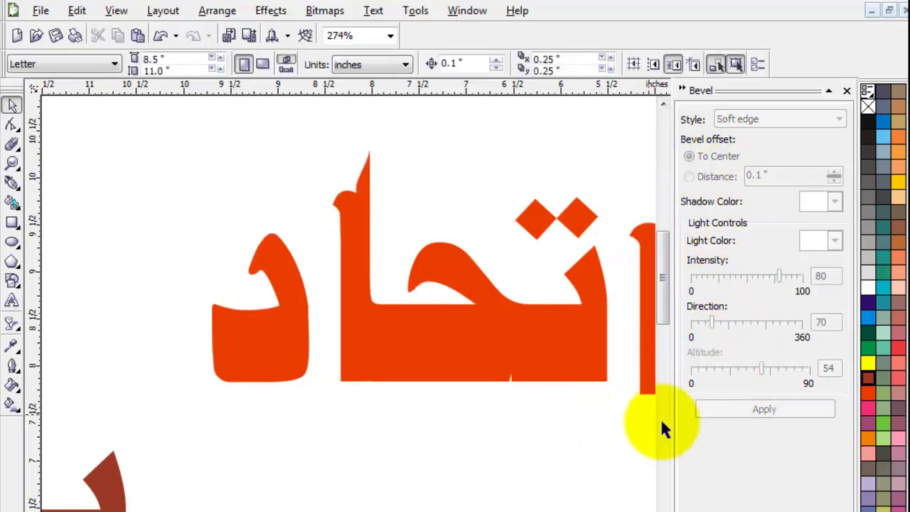
{"action": "left_click", "coordinate": [711, 437]}
{"action": "left_click", "coordinate": [605, 434]}
{"action": "left_click", "coordinate": [585, 347]}
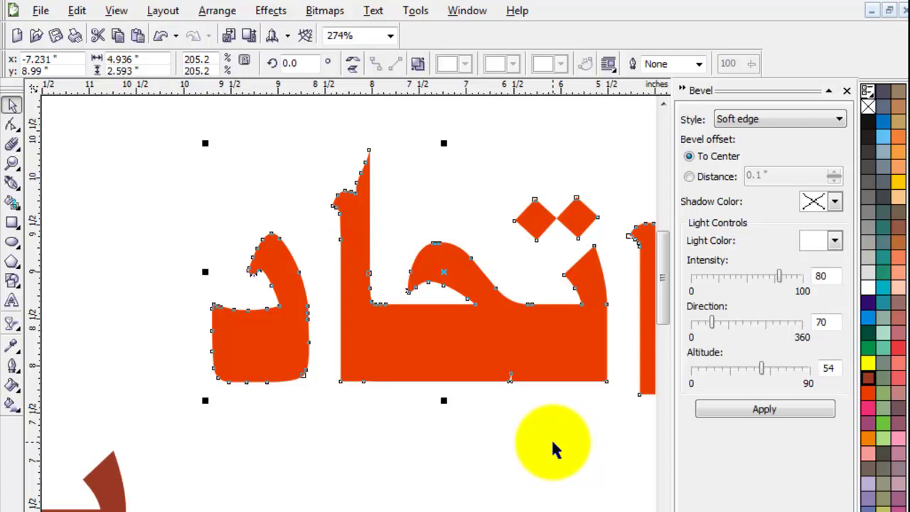
{"action": "left_click", "coordinate": [753, 411]}
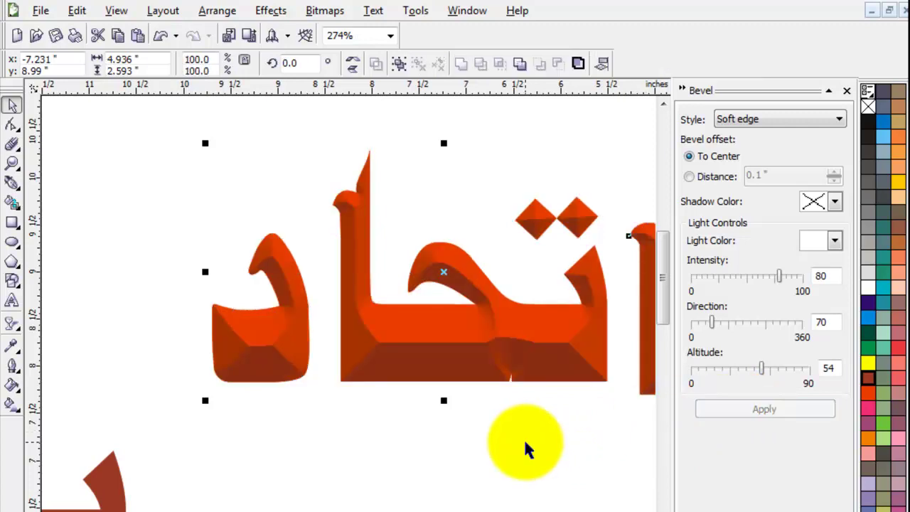
{"action": "left_click", "coordinate": [544, 441]}
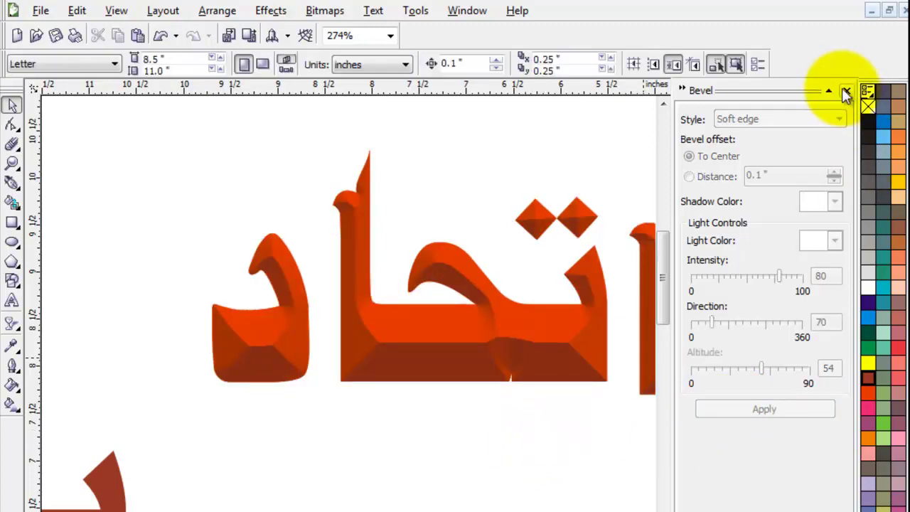
{"action": "left_click", "coordinate": [846, 94]}
- Move the beveled word اتحاد about 0.11 inches to the left at the same height
{"action": "left_click", "coordinate": [562, 350]}
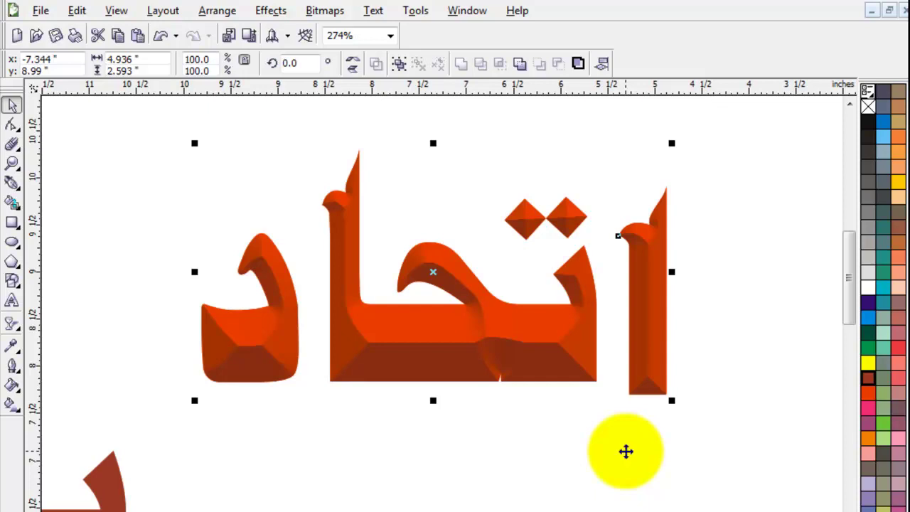
{"action": "left_click", "coordinate": [733, 193]}
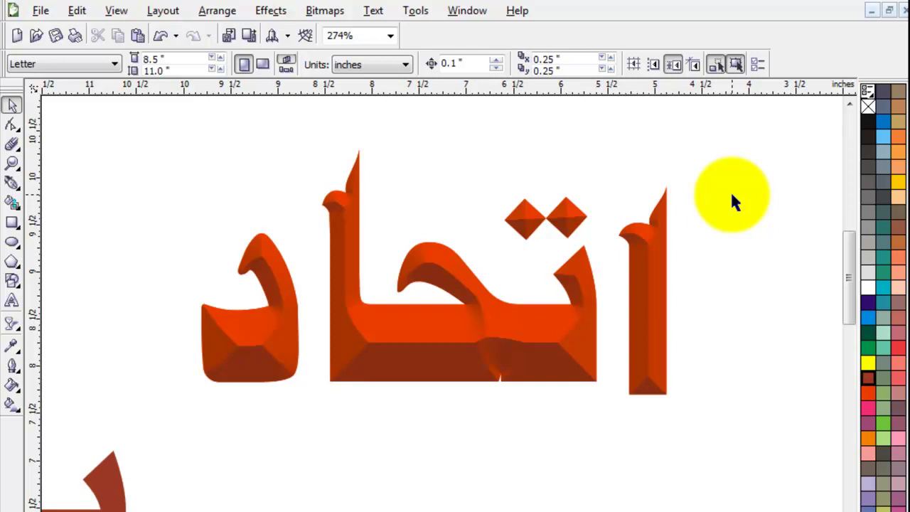
{"action": "left_click", "coordinate": [643, 260]}
{"action": "left_click", "coordinate": [726, 366]}
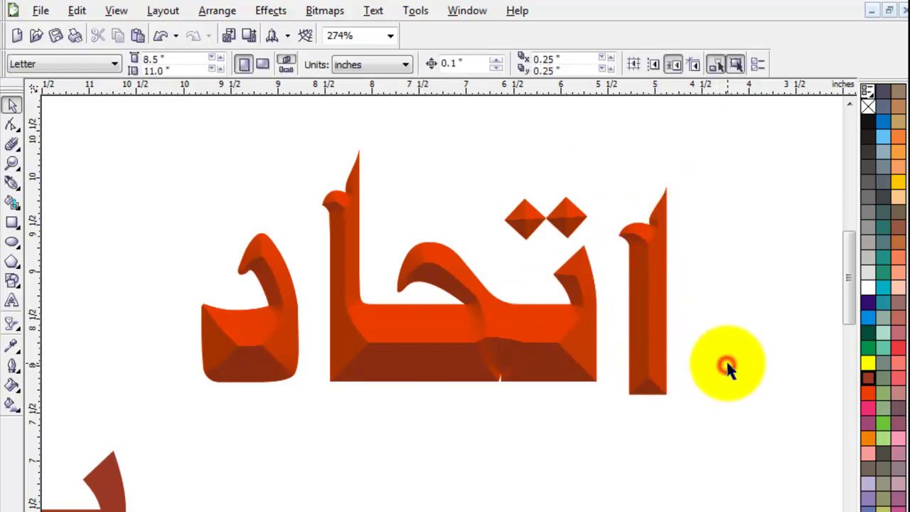
- Move the word پاکستان about 3.9 inches to the right and slightly down, beneath the word اتحاد
{"action": "scroll", "coordinate": [711, 375], "scroll_direction": "down", "scroll_amount": 2}
{"action": "left_click", "coordinate": [638, 438]}
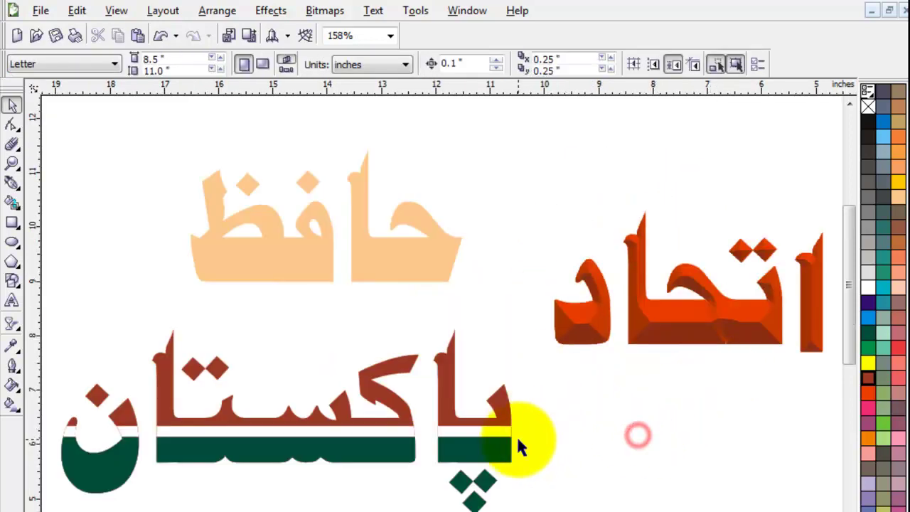
{"action": "left_click_drag", "start_coordinate": [475, 459], "coordinate": [685, 483]}
{"action": "scroll", "coordinate": [853, 296], "scroll_direction": "down", "scroll_amount": 2}
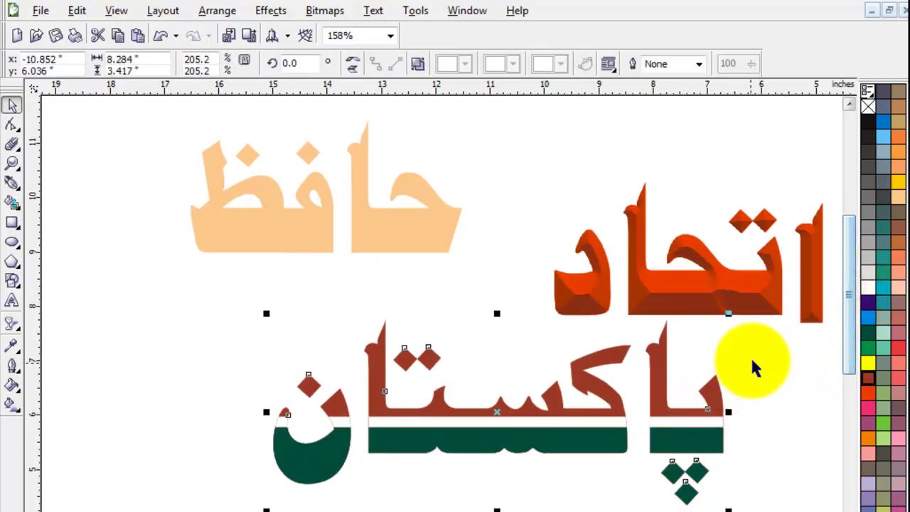
{"action": "left_click", "coordinate": [799, 377]}
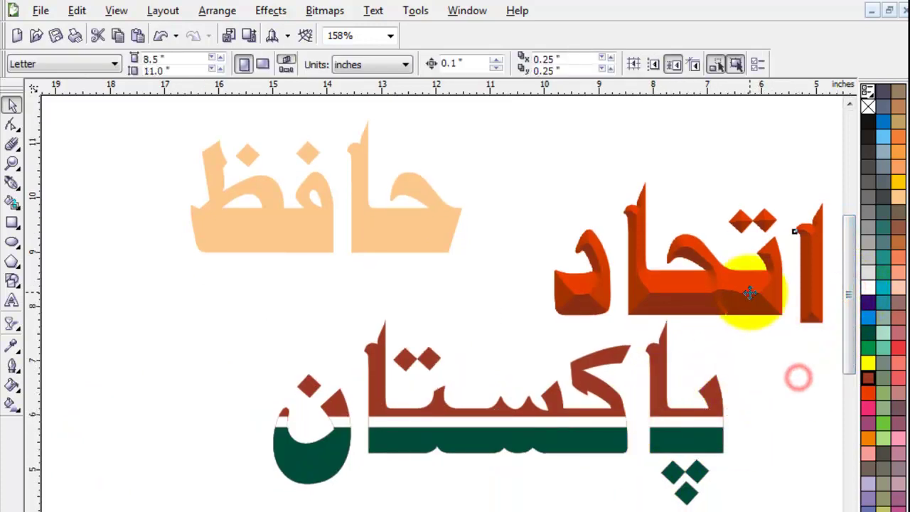
{"action": "left_click", "coordinate": [744, 295]}
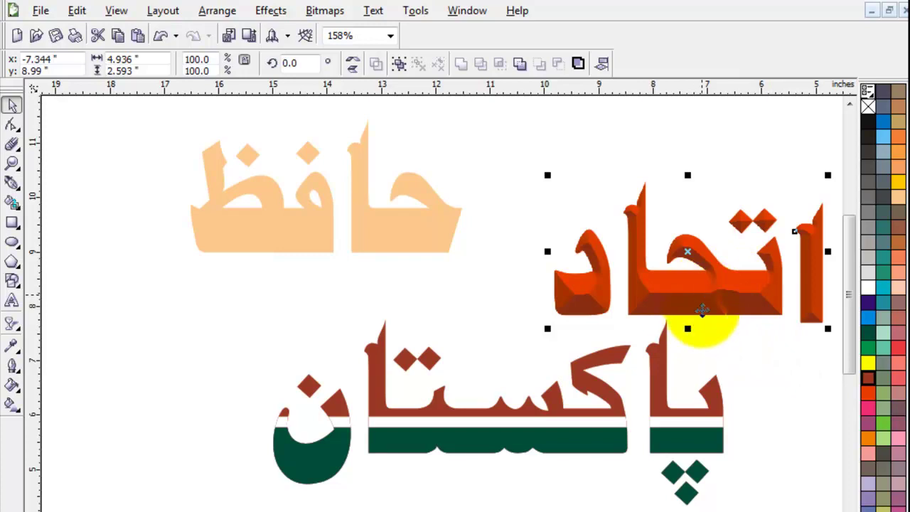
{"action": "left_click", "coordinate": [681, 447]}
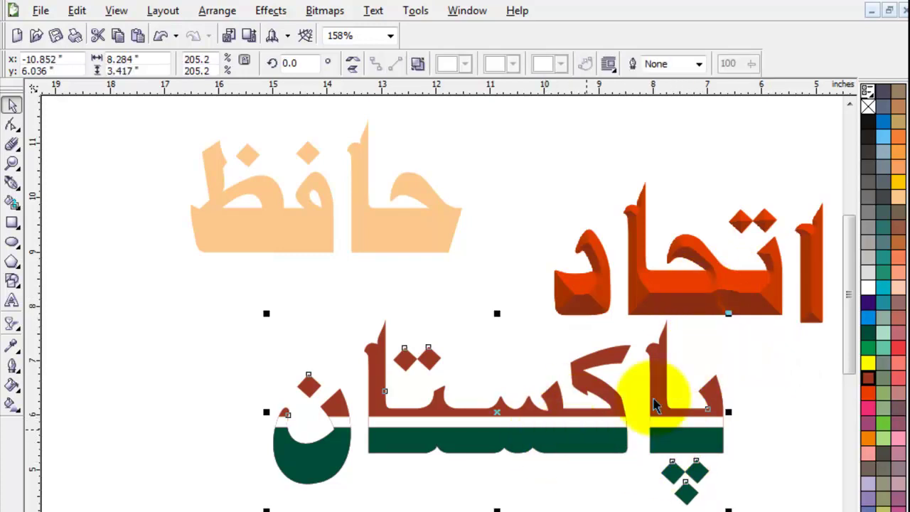
{"action": "left_click", "coordinate": [774, 375]}
- Try peach, pale green, magenta, green, light pink and salmon fills on the beveled word اتحاد
{"action": "left_click", "coordinate": [723, 267]}
{"action": "key", "text": "z"}
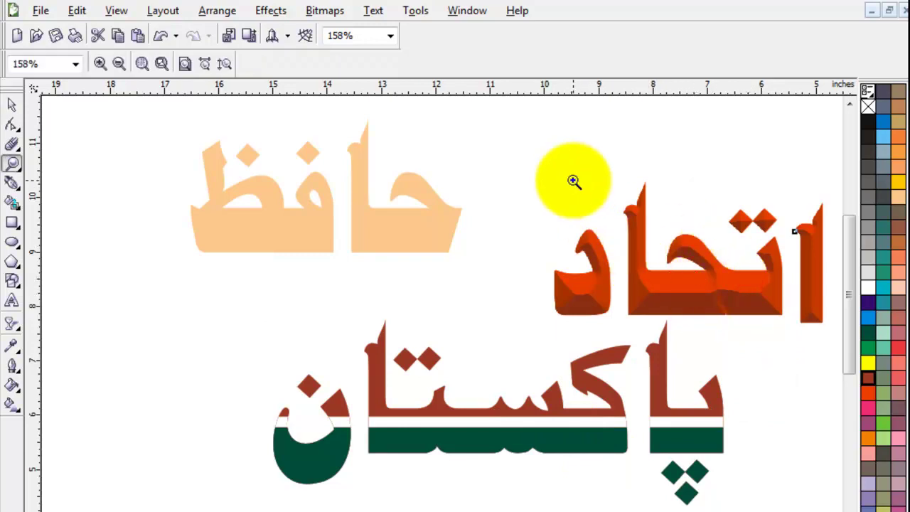
{"action": "left_click_drag", "start_coordinate": [522, 139], "coordinate": [825, 411]}
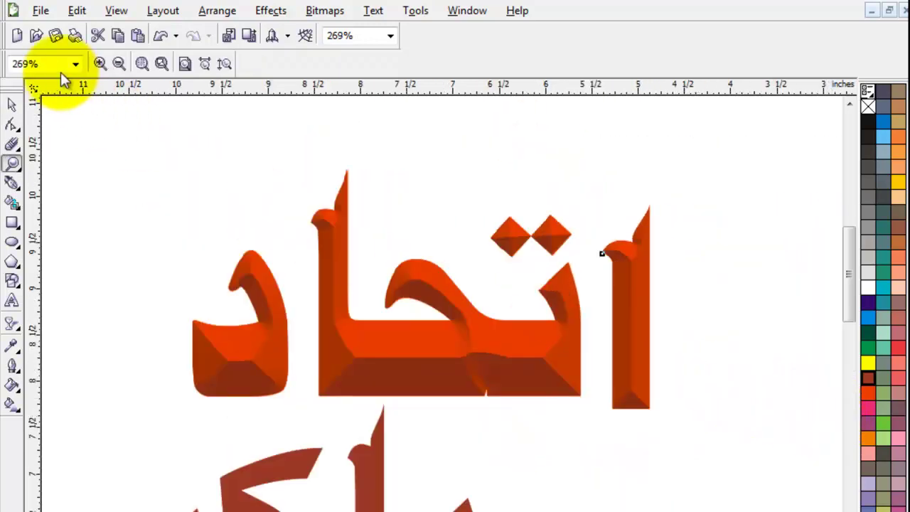
{"action": "left_click", "coordinate": [10, 106]}
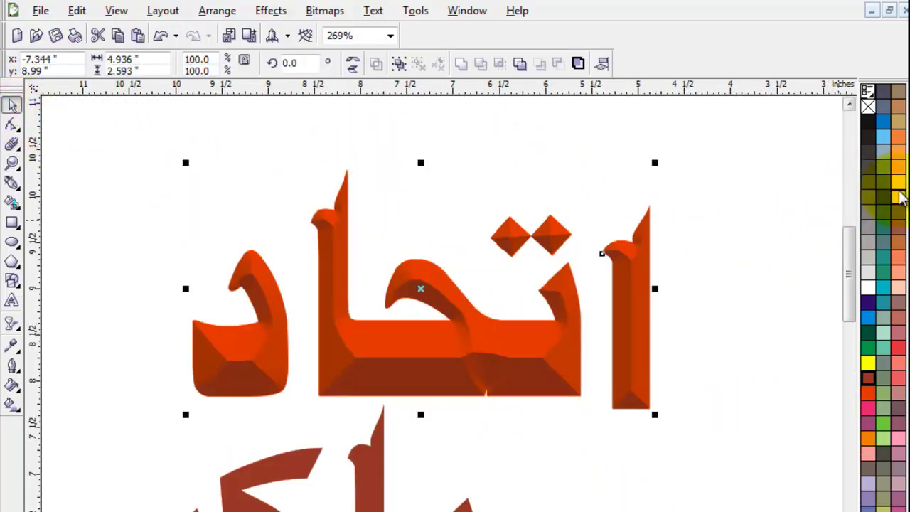
{"action": "left_click_drag", "start_coordinate": [897, 197], "coordinate": [604, 407]}
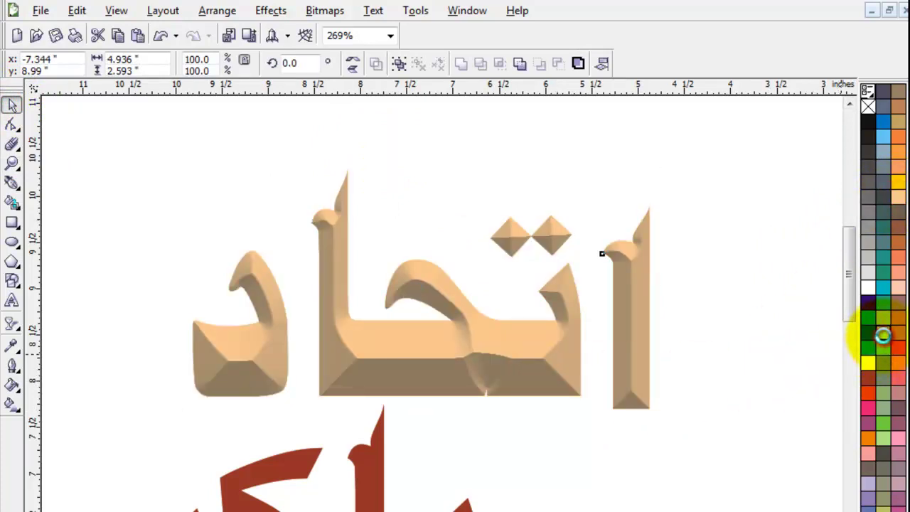
{"action": "left_click_drag", "start_coordinate": [882, 332], "coordinate": [608, 418]}
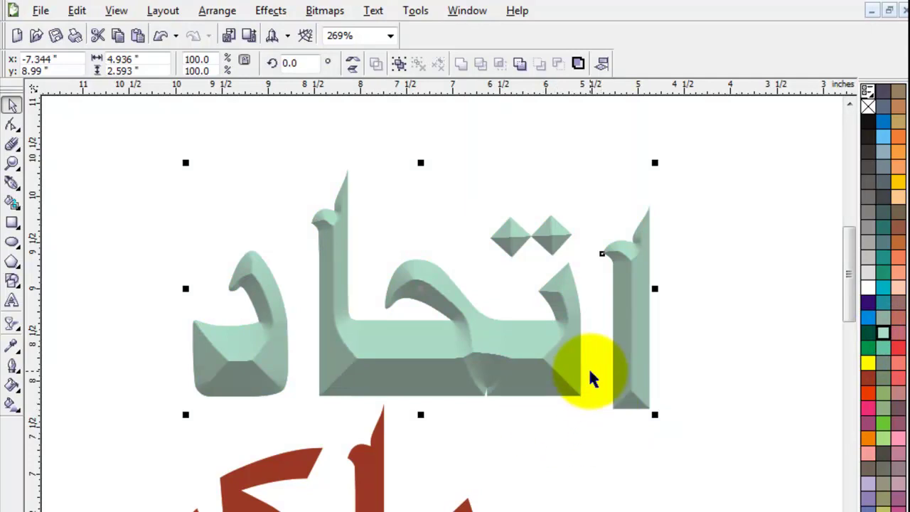
{"action": "left_click", "coordinate": [868, 406]}
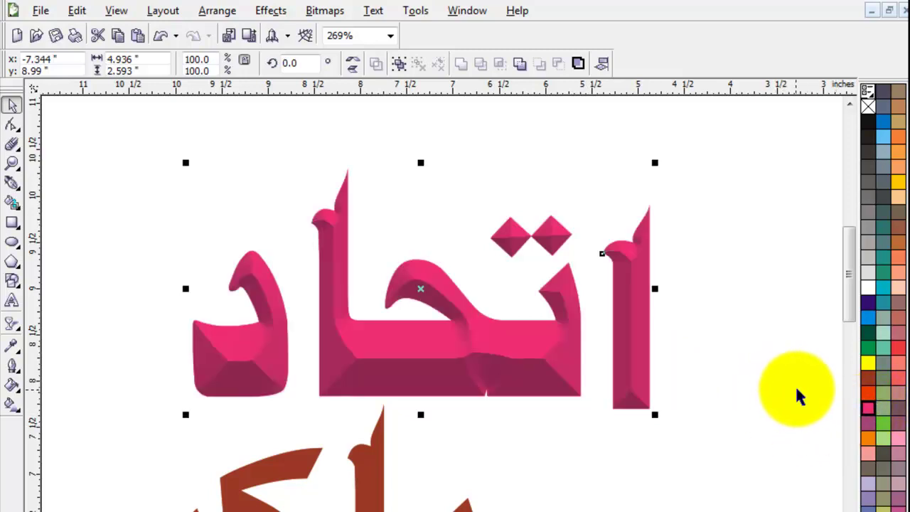
{"action": "left_click", "coordinate": [867, 347]}
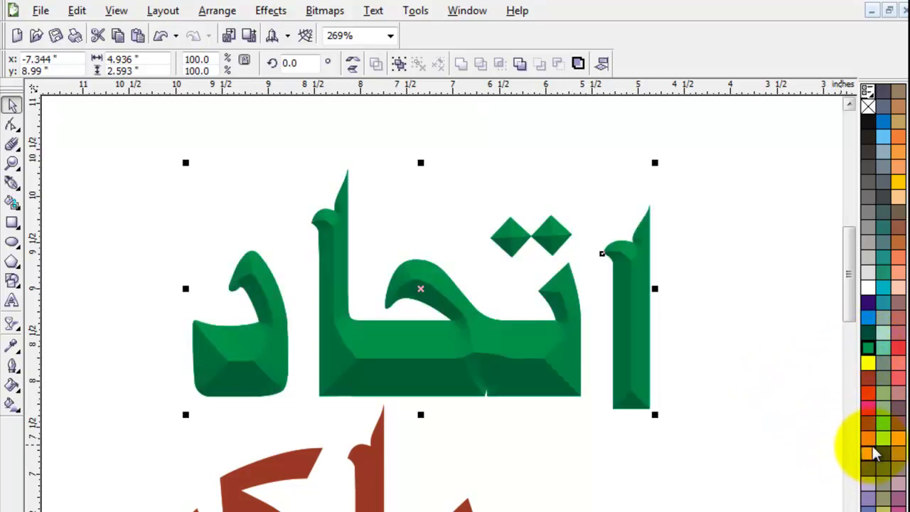
{"action": "key", "text": "Escape"}
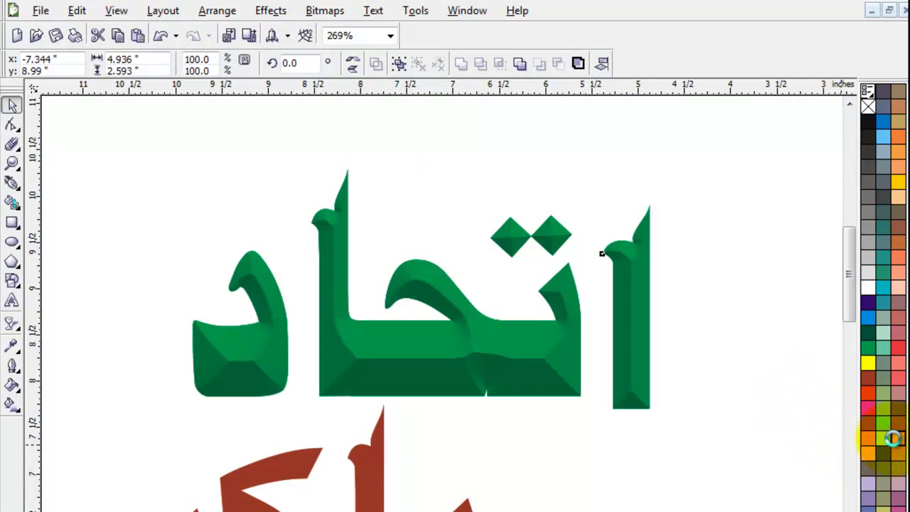
{"action": "left_click", "coordinate": [892, 439]}
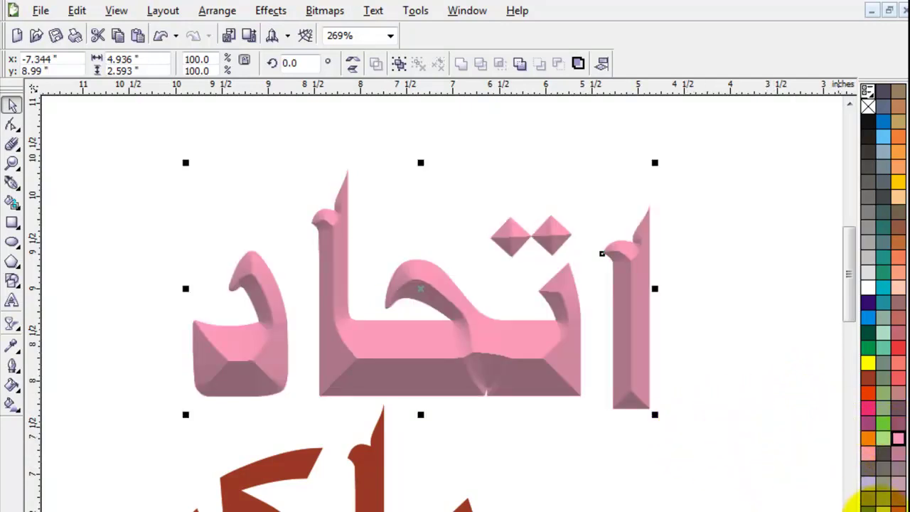
{"action": "left_click", "coordinate": [861, 453]}
{"action": "left_click", "coordinate": [719, 462]}
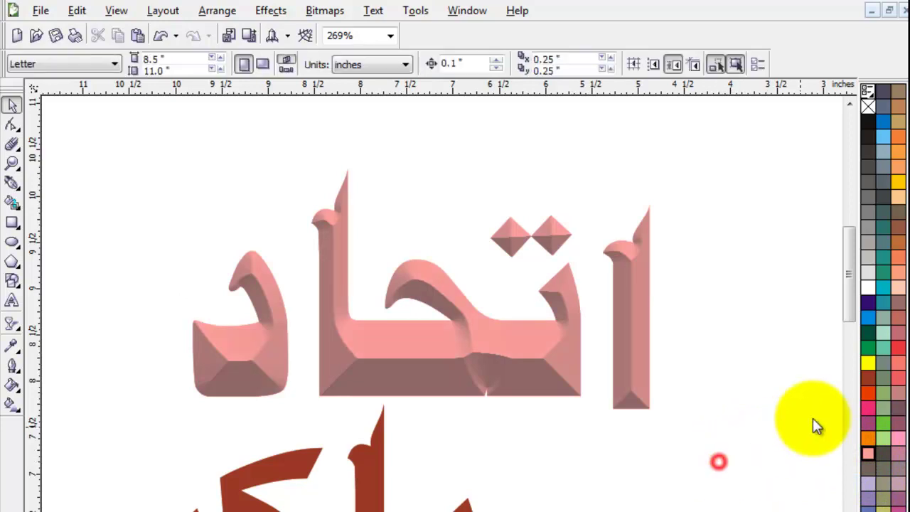
- Cancel the change to the default fill and fill the beveled word اتحاد with pale green
{"action": "left_click", "coordinate": [883, 333]}
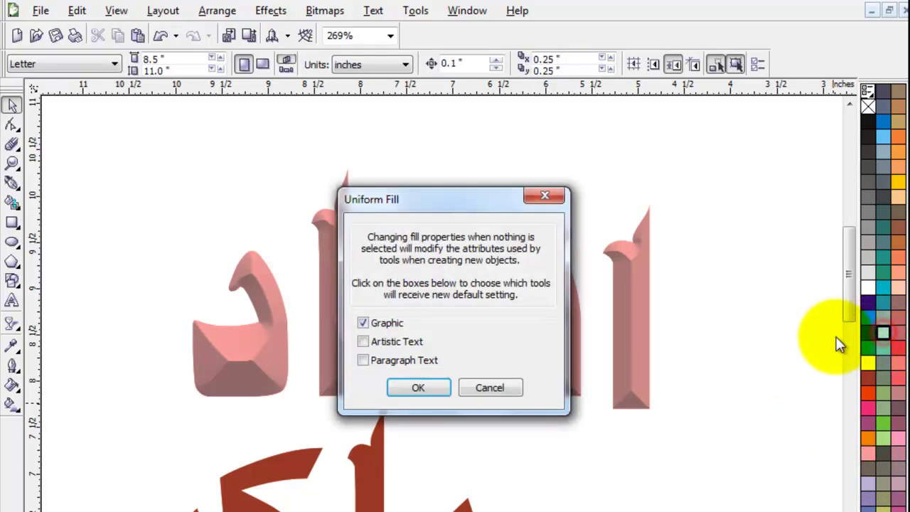
{"action": "left_click", "coordinate": [513, 387]}
{"action": "left_click", "coordinate": [569, 341]}
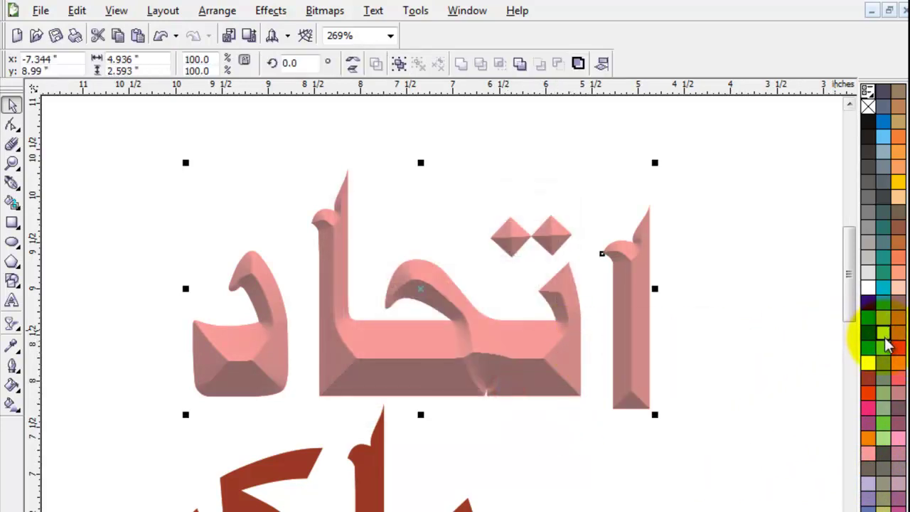
{"action": "left_click", "coordinate": [882, 332]}
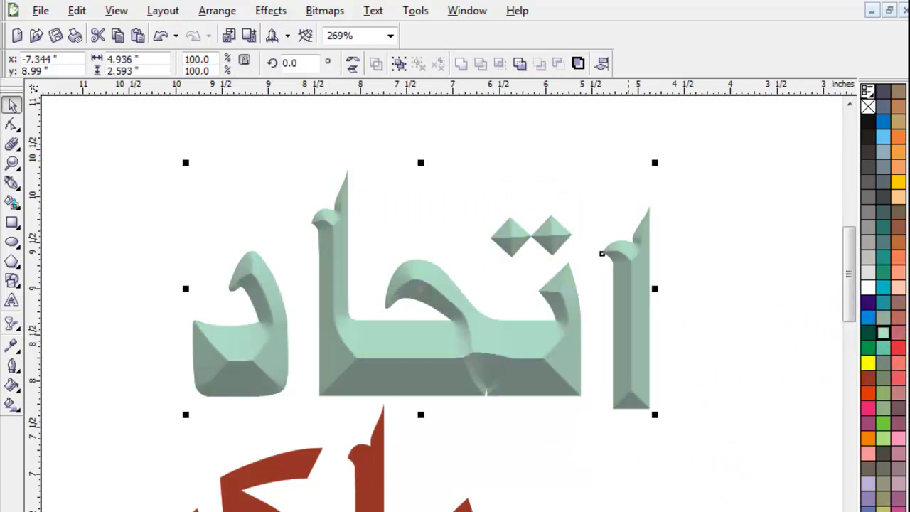
- Move the peach word حافظ about 1 inch right and 0.7 inches down, closer to اتحاد
{"action": "scroll", "coordinate": [511, 498], "scroll_direction": "left", "scroll_amount": 3}
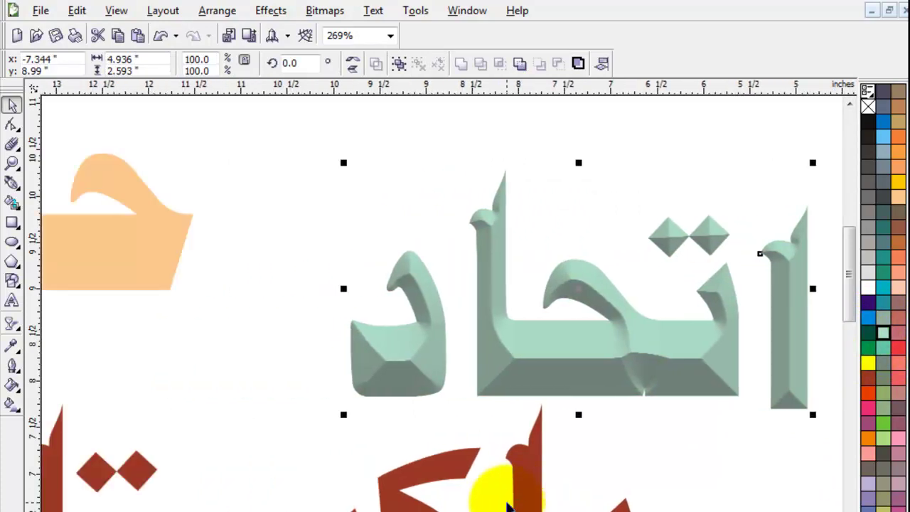
{"action": "scroll", "coordinate": [509, 503], "scroll_direction": "down", "scroll_amount": 2}
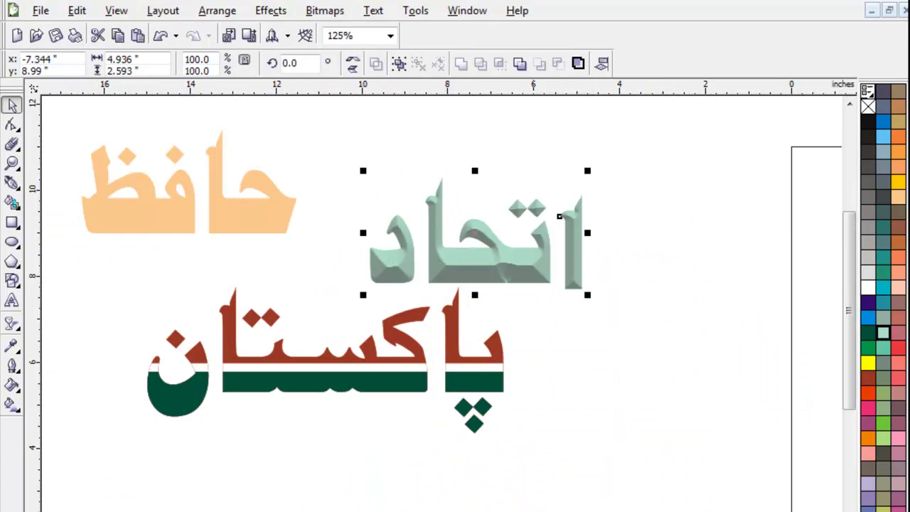
{"action": "scroll", "coordinate": [355, 335], "scroll_direction": "left", "scroll_amount": 3}
{"action": "left_click_drag", "start_coordinate": [340, 229], "coordinate": [386, 259]}
{"action": "key", "text": "z"}
{"action": "left_click_drag", "start_coordinate": [229, 136], "coordinate": [786, 439]}
{"action": "left_click", "coordinate": [11, 105]}
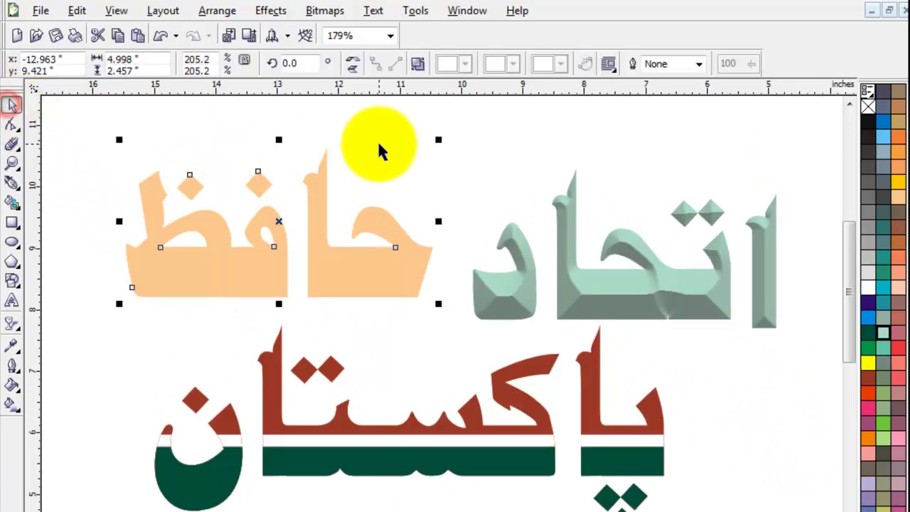
{"action": "left_click", "coordinate": [379, 144]}
- Fill the peach word حافظ with orange-red
{"action": "left_click", "coordinate": [539, 290]}
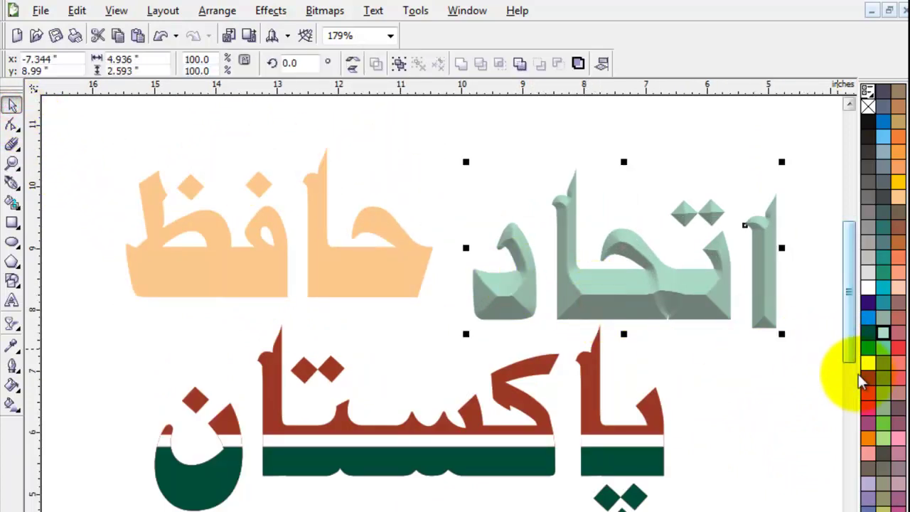
{"action": "left_click", "coordinate": [434, 171]}
{"action": "left_click", "coordinate": [392, 254]}
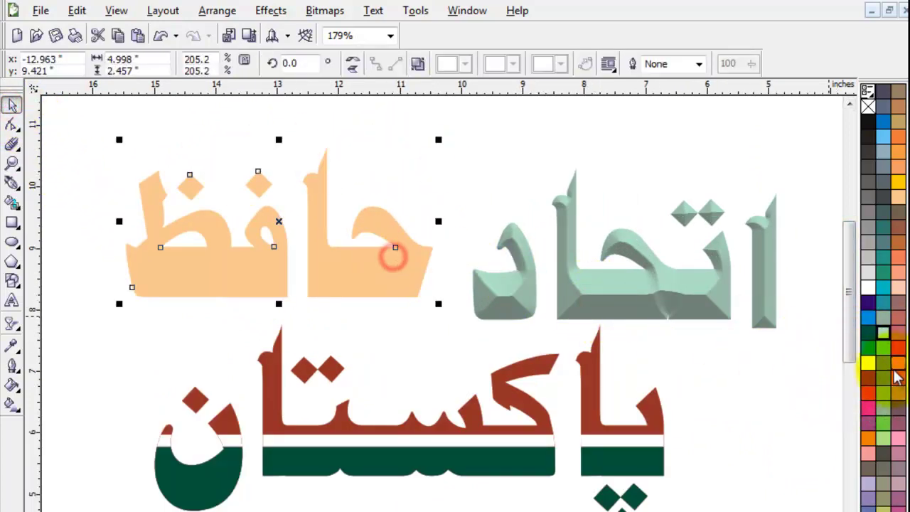
{"action": "left_click", "coordinate": [871, 397]}
{"action": "left_click", "coordinate": [449, 178]}
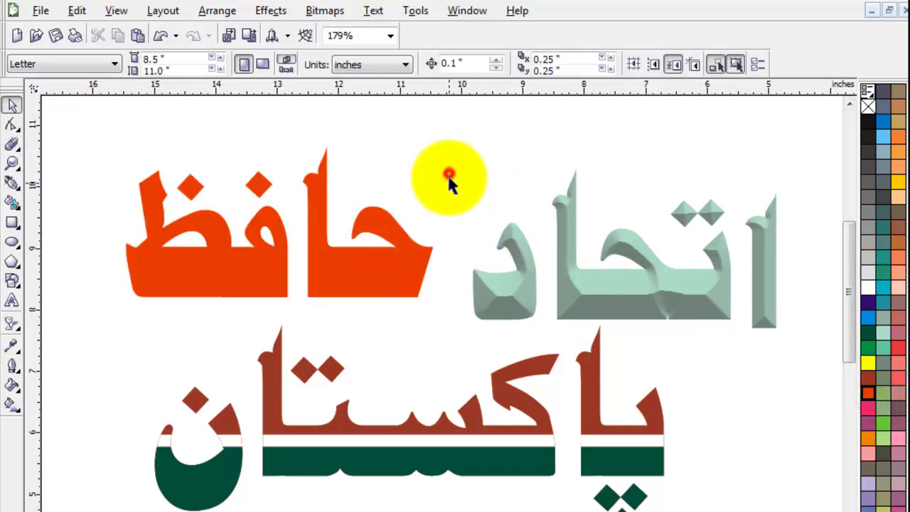
- Try an Emboss bevel with a 0.02-inch distance on the orange-red word حافظ
{"action": "left_click", "coordinate": [402, 269]}
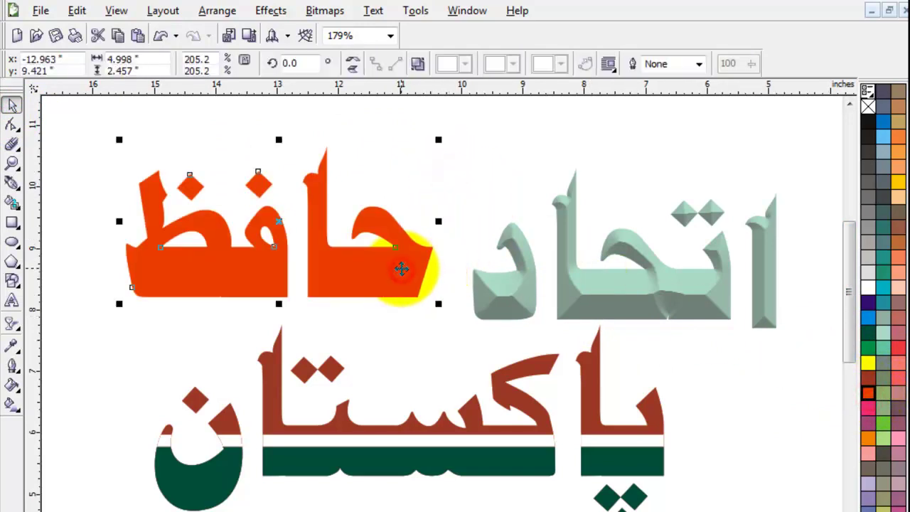
{"action": "left_click", "coordinate": [281, 14]}
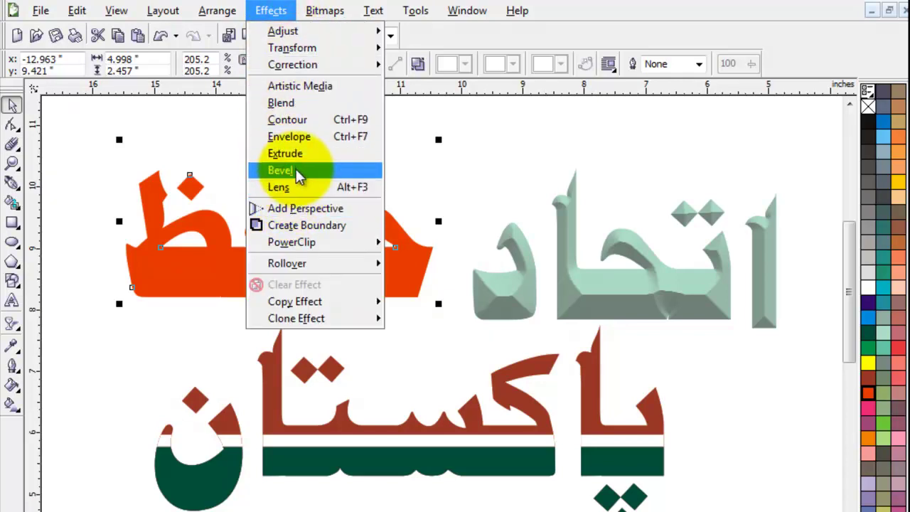
{"action": "left_click", "coordinate": [298, 175]}
{"action": "left_click", "coordinate": [781, 118]}
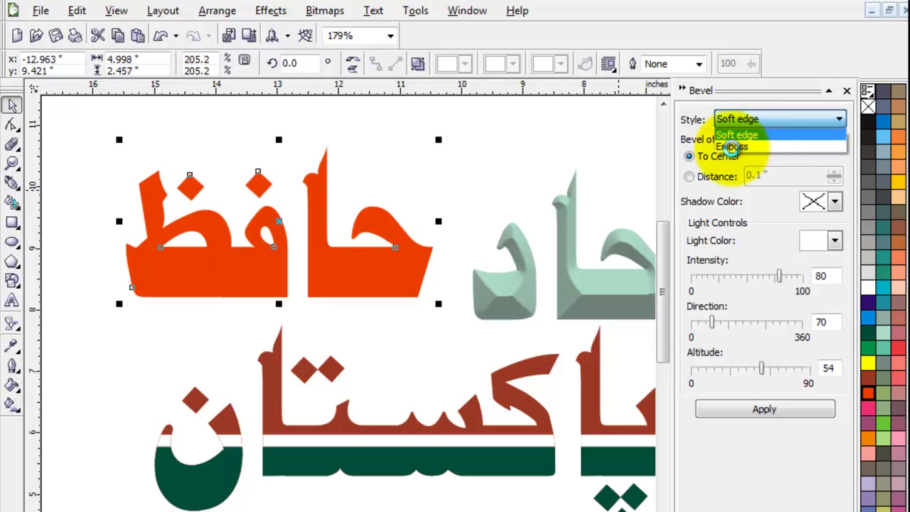
{"action": "left_click", "coordinate": [732, 147]}
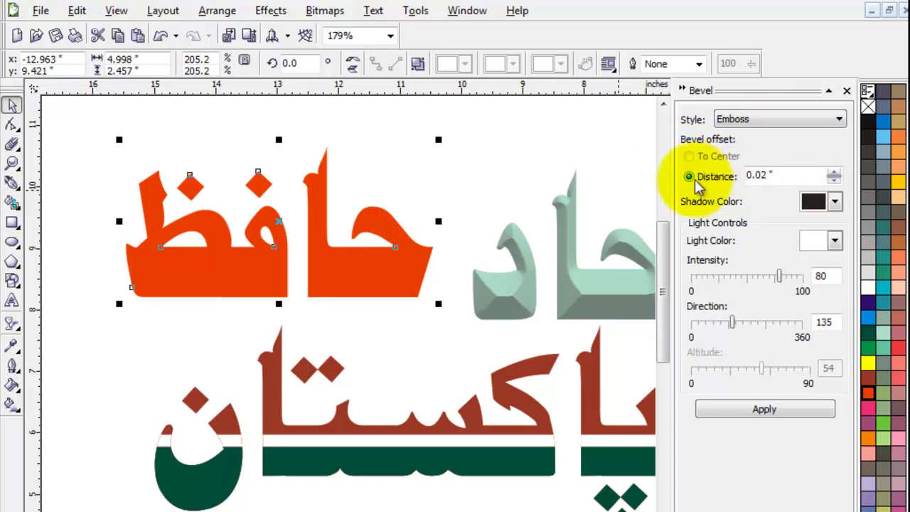
{"action": "left_click", "coordinate": [760, 415]}
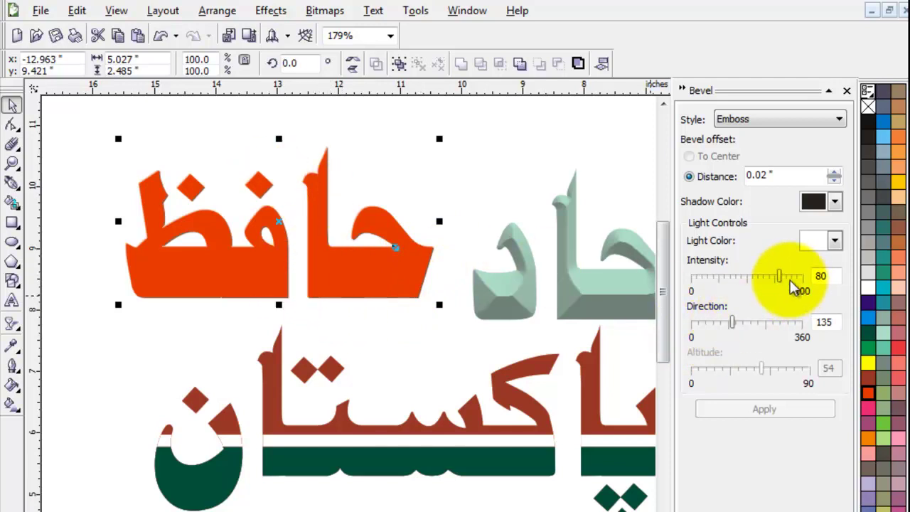
- Try intensity 75 and direction 240 for the Emboss bevel, then undo the bevel on the word حافظ
{"action": "left_click_drag", "start_coordinate": [764, 280], "coordinate": [761, 280]}
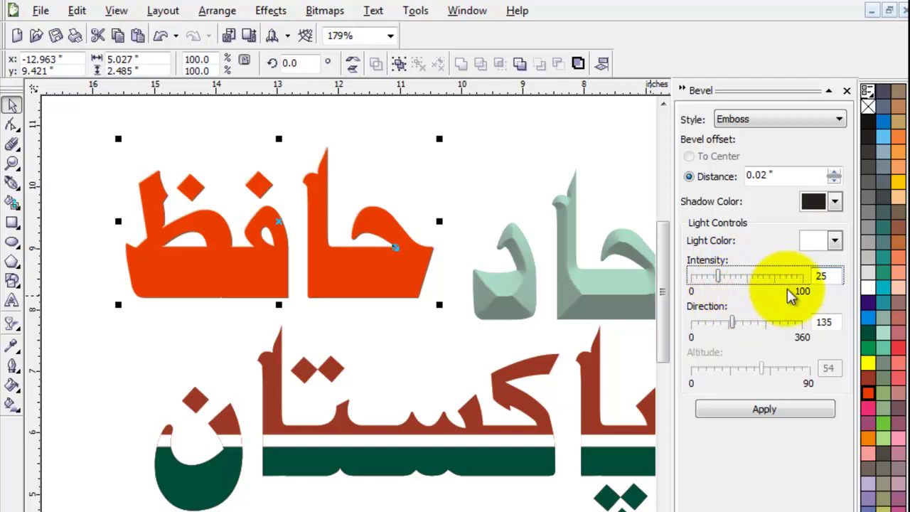
{"action": "left_click", "coordinate": [768, 326]}
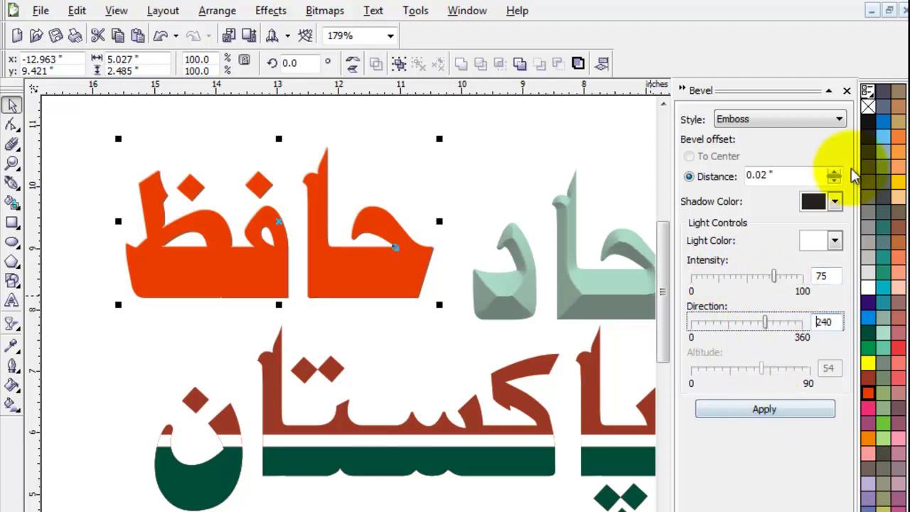
{"action": "left_click", "coordinate": [847, 91]}
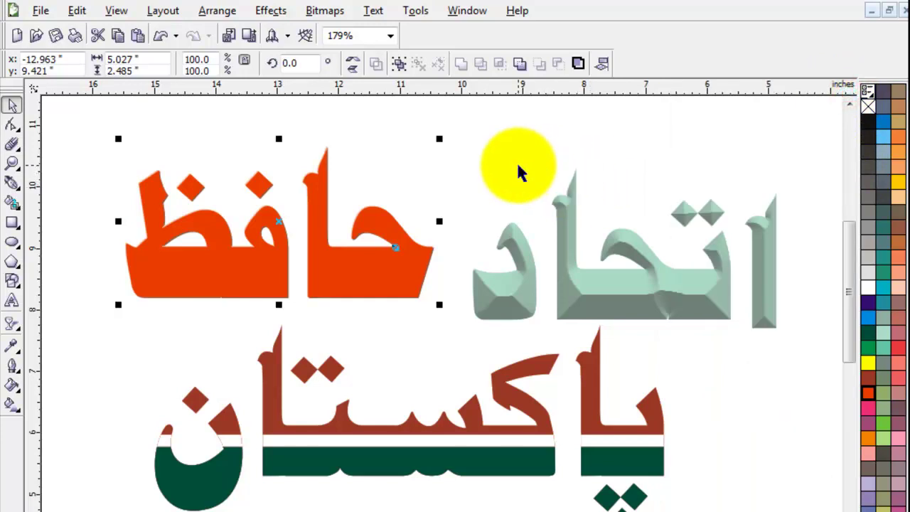
{"action": "key", "text": "ctrl+k"}
{"action": "left_click", "coordinate": [493, 163]}
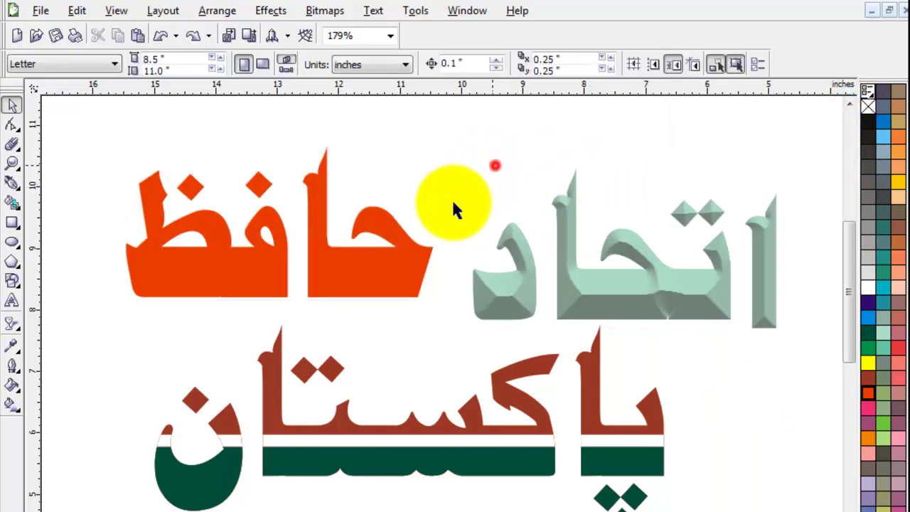
- Shift the word حافظ slightly and convert it to a 300 dpi CMYK Color (32-bit) bitmap with anti-aliasing and a transparent background
{"action": "left_click_drag", "start_coordinate": [388, 268], "coordinate": [377, 264]}
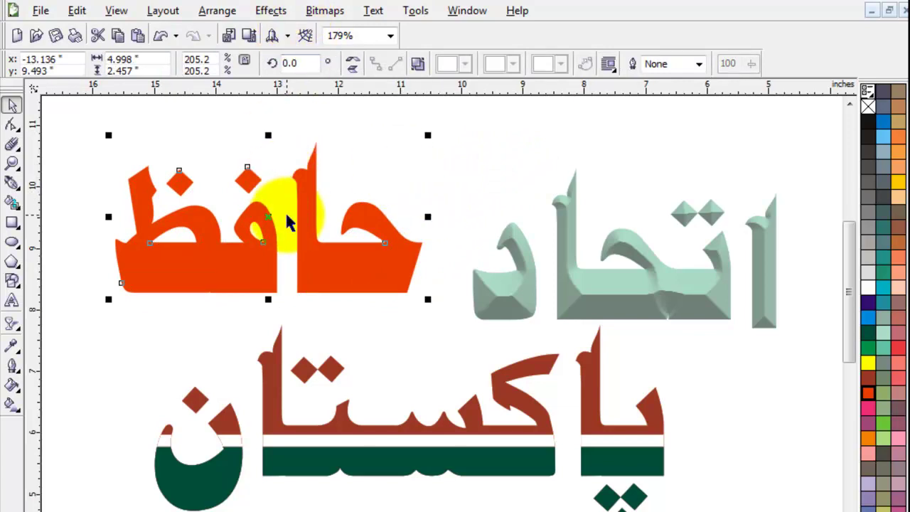
{"action": "left_click", "coordinate": [317, 14]}
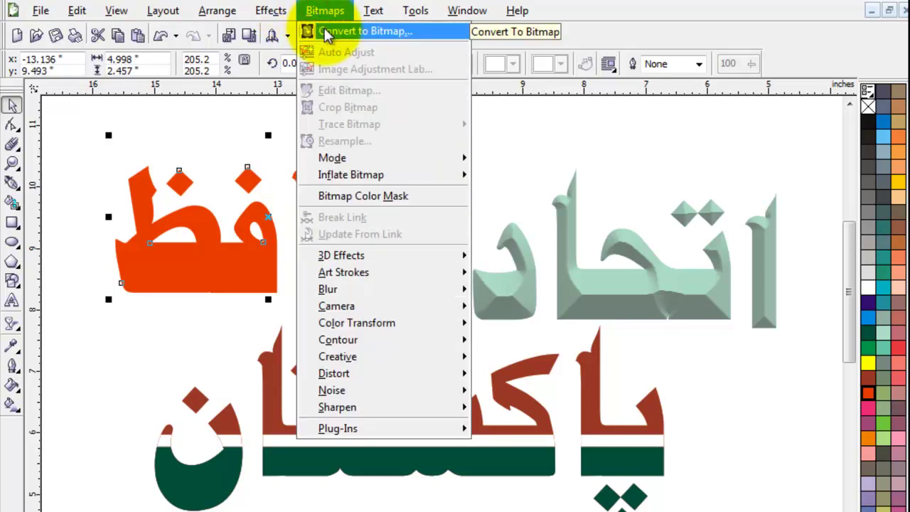
{"action": "left_click", "coordinate": [325, 32]}
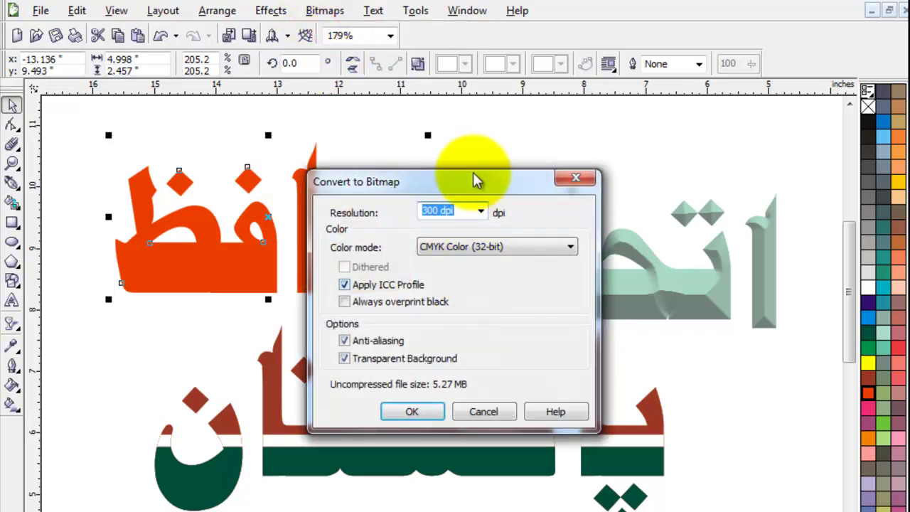
{"action": "left_click_drag", "start_coordinate": [501, 188], "coordinate": [597, 129]}
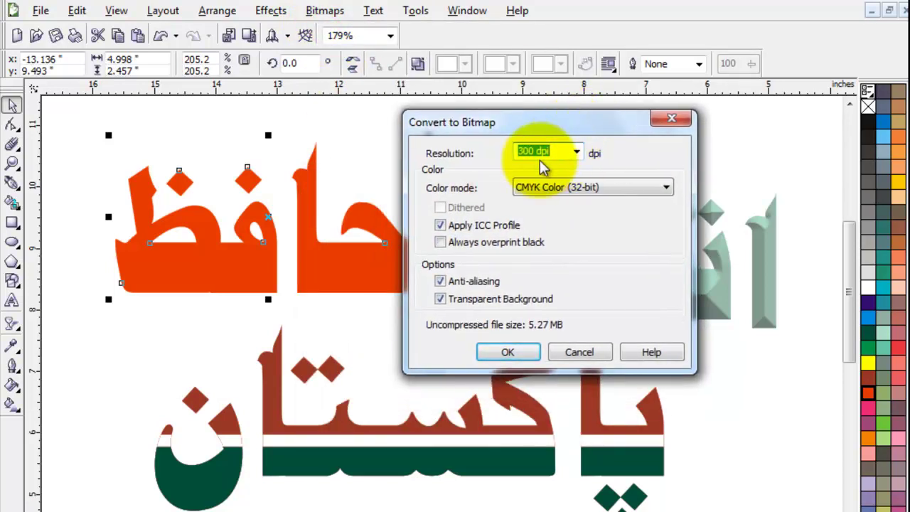
{"action": "left_click", "coordinate": [508, 352]}
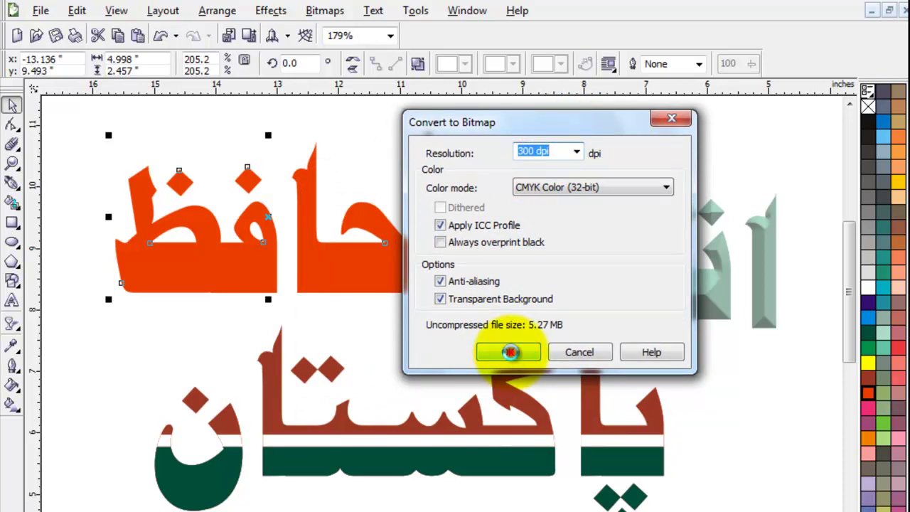
{"action": "left_click", "coordinate": [405, 347]}
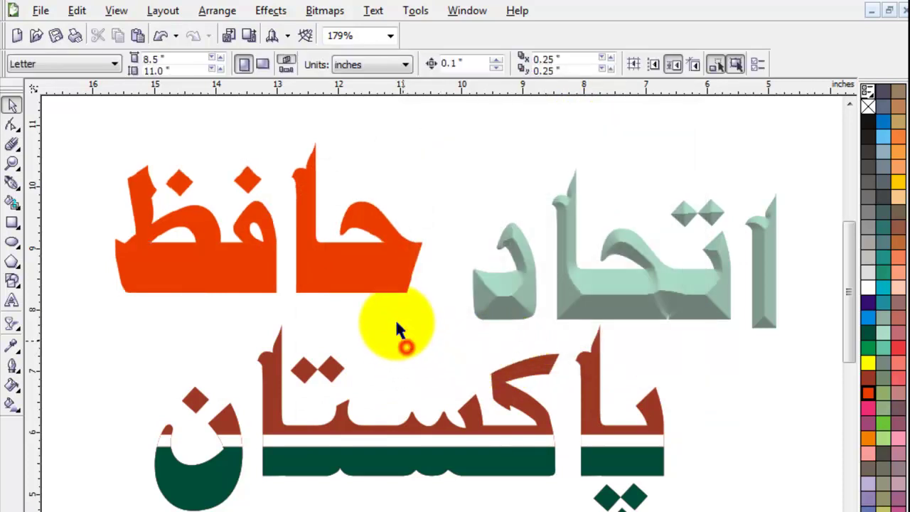
- Move the حافظ bitmap about 0.3 inches right and 0.1 inches up, and open it for editing in Corel PHOTO-PAINT
{"action": "mouse_move", "coordinate": [397, 262]}
{"action": "left_mouse_down"}
{"action": "mouse_move", "coordinate": [417, 261]}
{"action": "mouse_move", "coordinate": [409, 261]}
{"action": "left_mouse_up"}
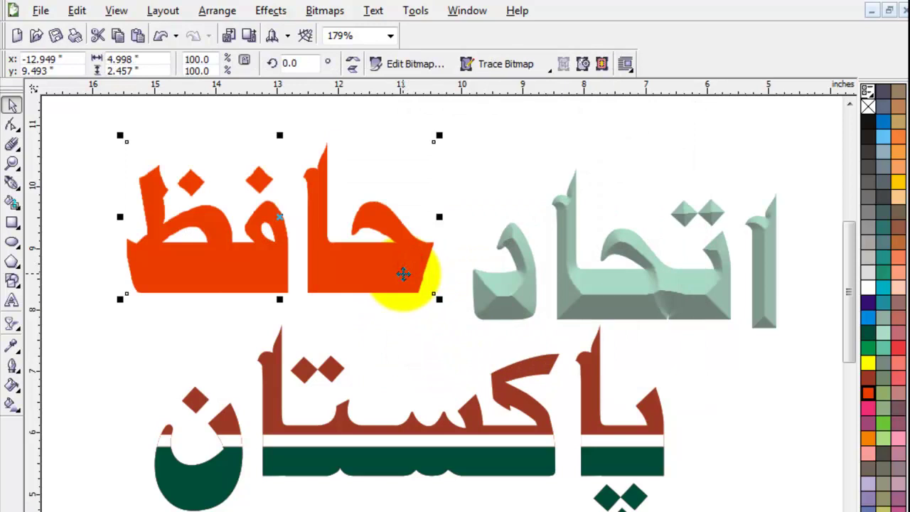
{"action": "left_click_drag", "start_coordinate": [391, 285], "coordinate": [351, 270]}
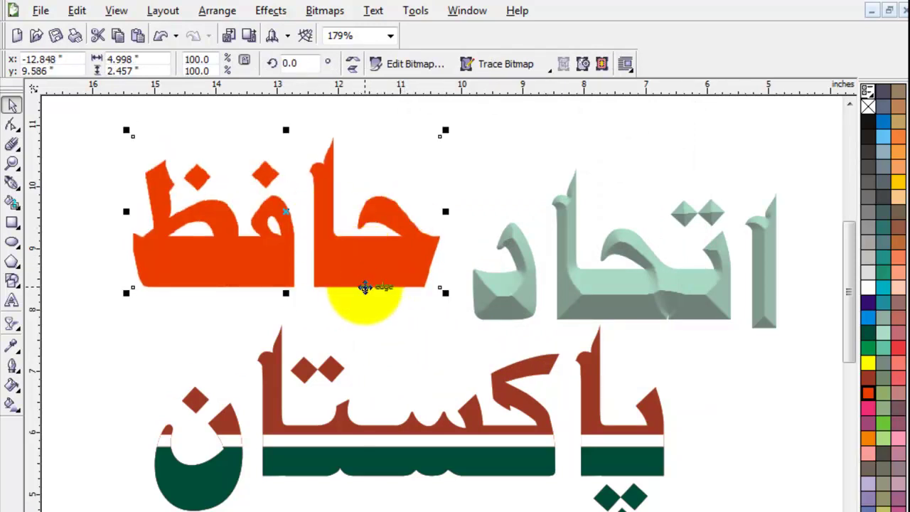
{"action": "left_click", "coordinate": [330, 14]}
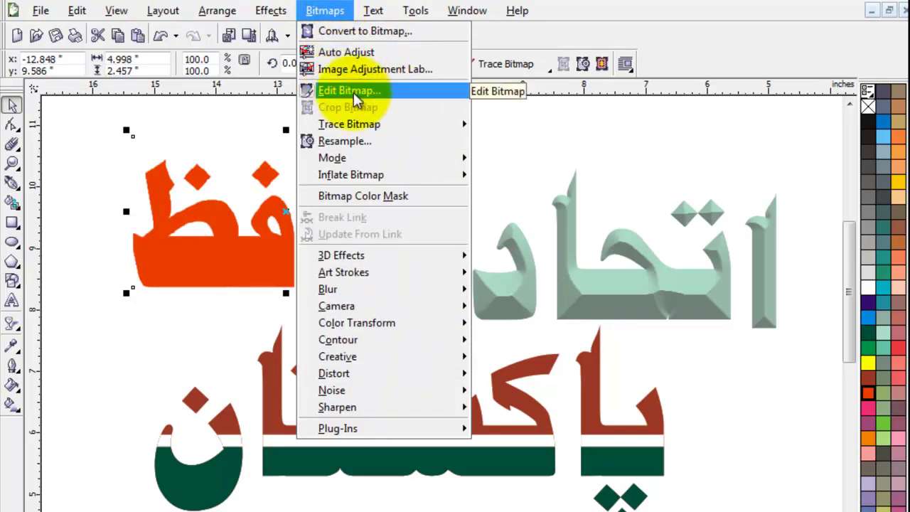
{"action": "left_click", "coordinate": [249, 109]}
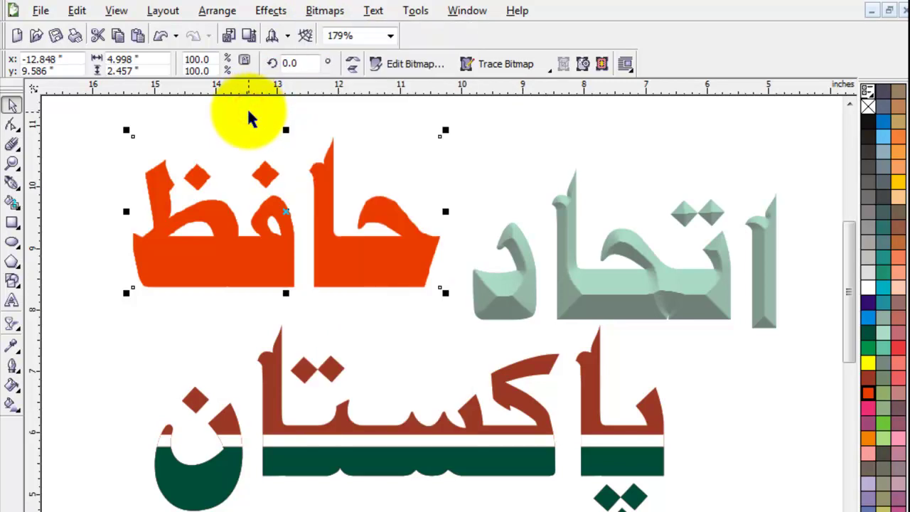
{"action": "left_click", "coordinate": [412, 65]}
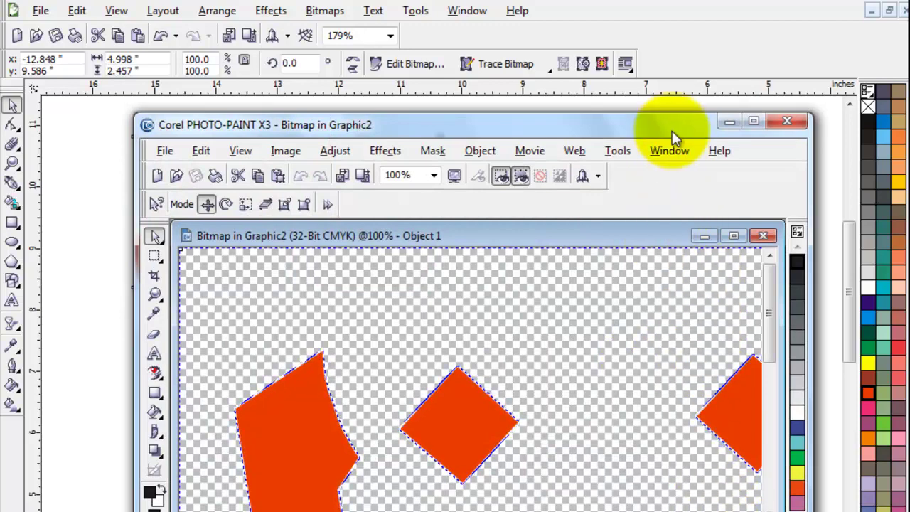
{"action": "left_click_drag", "start_coordinate": [670, 129], "coordinate": [629, 59]}
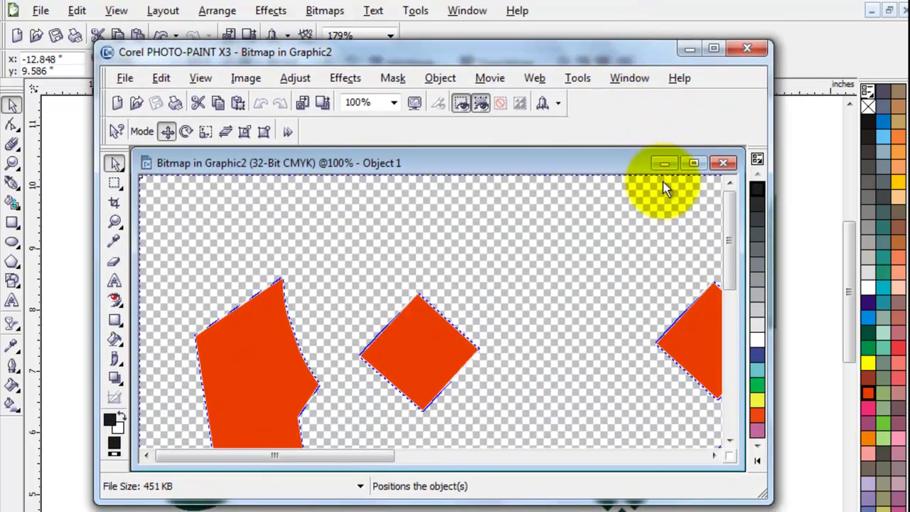
- Start the Plastic texture effect on the word حافظ with its preview on and the settings window clear of the lettering
{"action": "scroll", "coordinate": [730, 235], "scroll_direction": "down", "scroll_amount": 2}
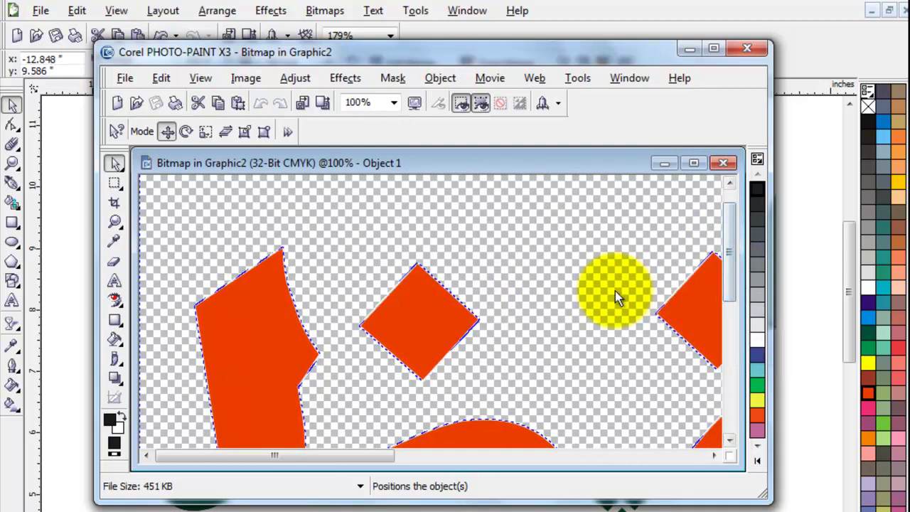
{"action": "left_click", "coordinate": [602, 274]}
{"action": "scroll", "coordinate": [545, 292], "scroll_direction": "down", "scroll_amount": 3}
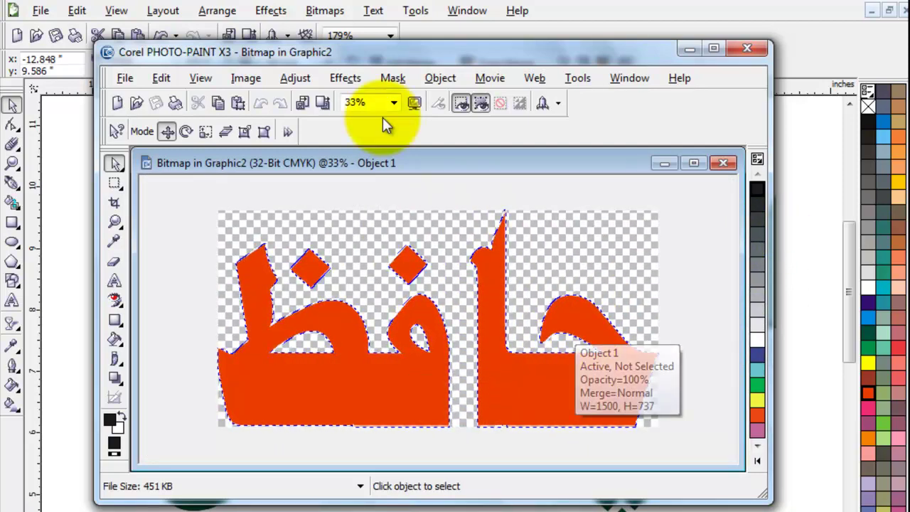
{"action": "left_click", "coordinate": [346, 78]}
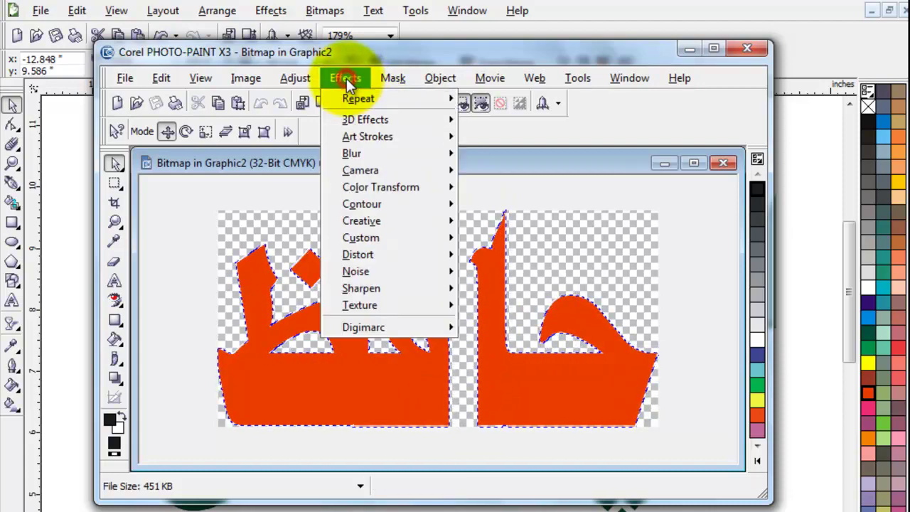
{"action": "mouse_move", "coordinate": [365, 301]}
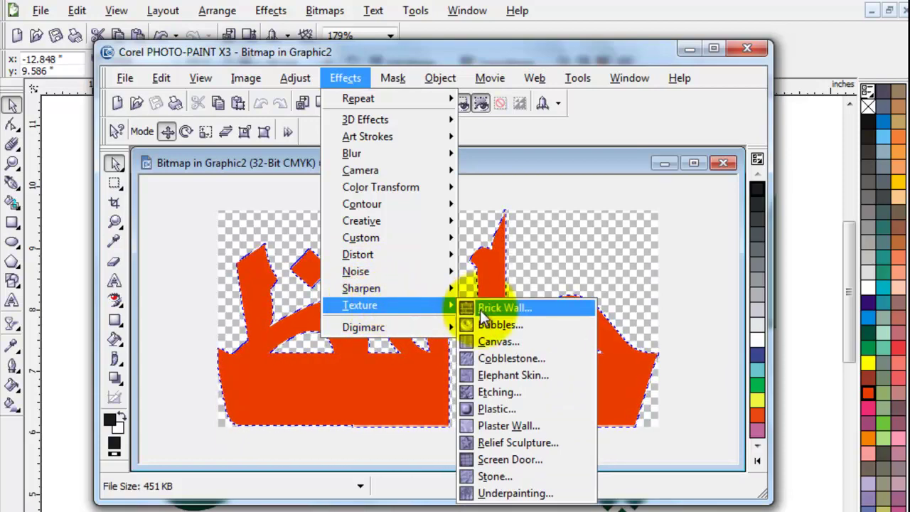
{"action": "left_click", "coordinate": [497, 411]}
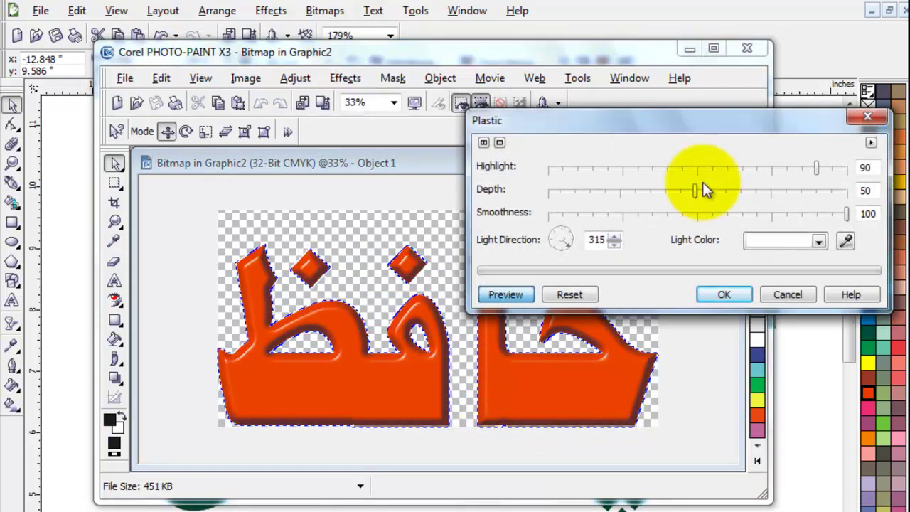
{"action": "left_click_drag", "start_coordinate": [736, 122], "coordinate": [620, 44]}
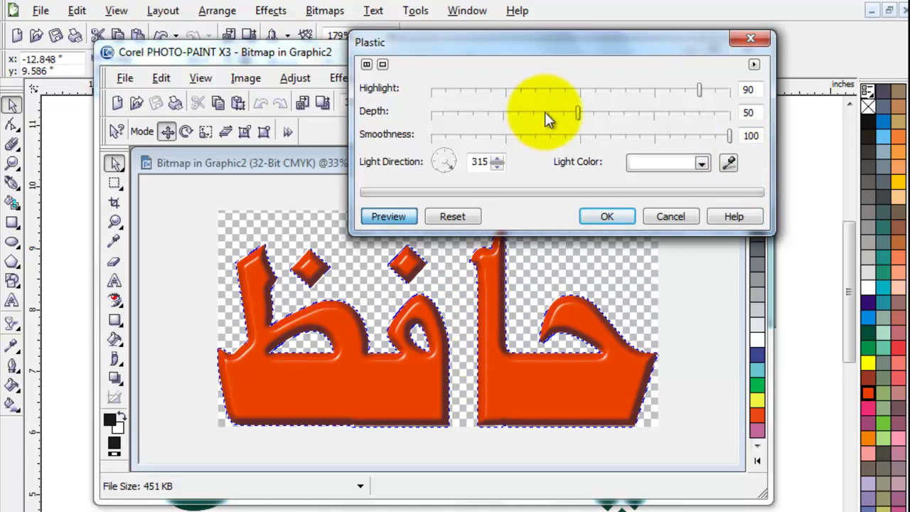
{"action": "left_click_drag", "start_coordinate": [569, 47], "coordinate": [645, 29]}
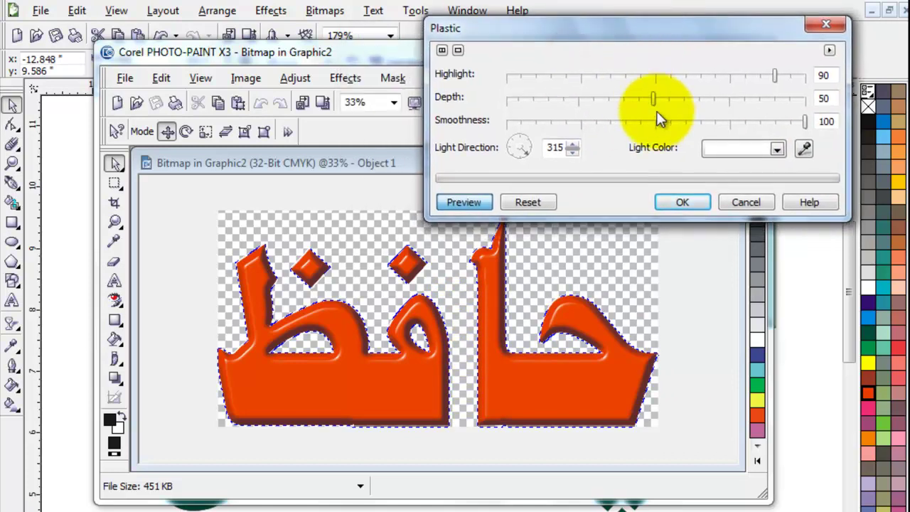
- Try Plastic highlight values of 75 and 50, and settle on a highlight of 95
{"action": "left_click", "coordinate": [731, 79]}
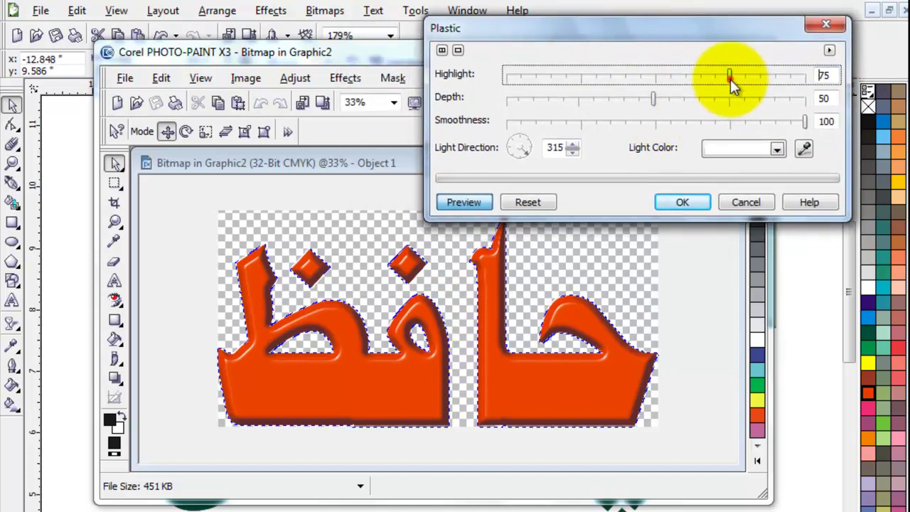
{"action": "left_click", "coordinate": [655, 77]}
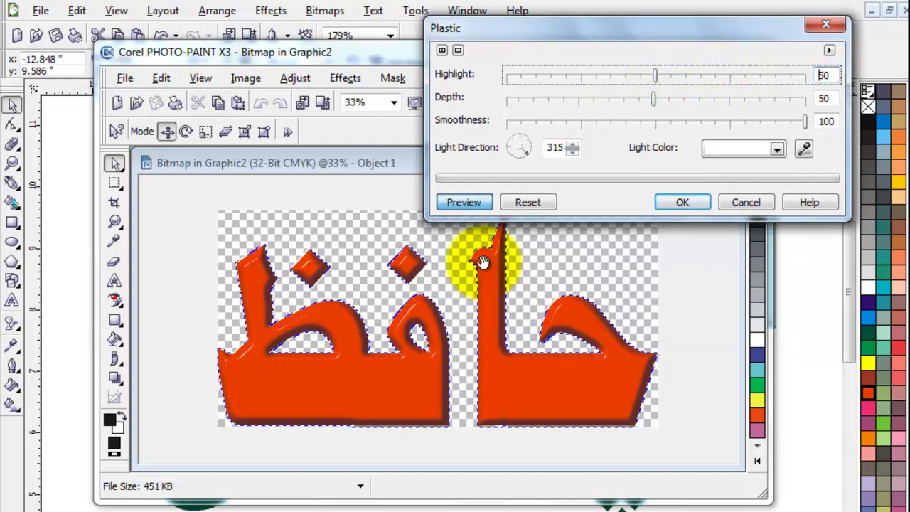
{"action": "left_click", "coordinate": [731, 77]}
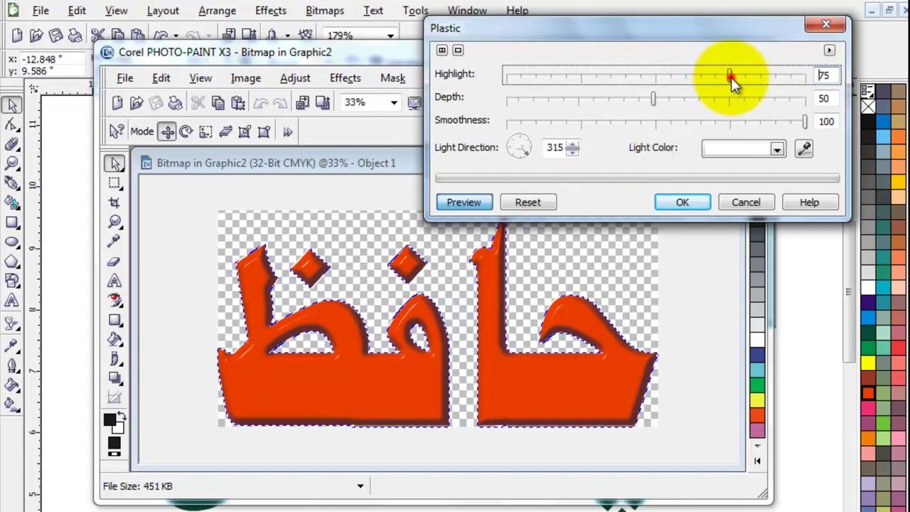
{"action": "left_click", "coordinate": [777, 76]}
{"action": "left_click_drag", "start_coordinate": [777, 76], "coordinate": [792, 76]}
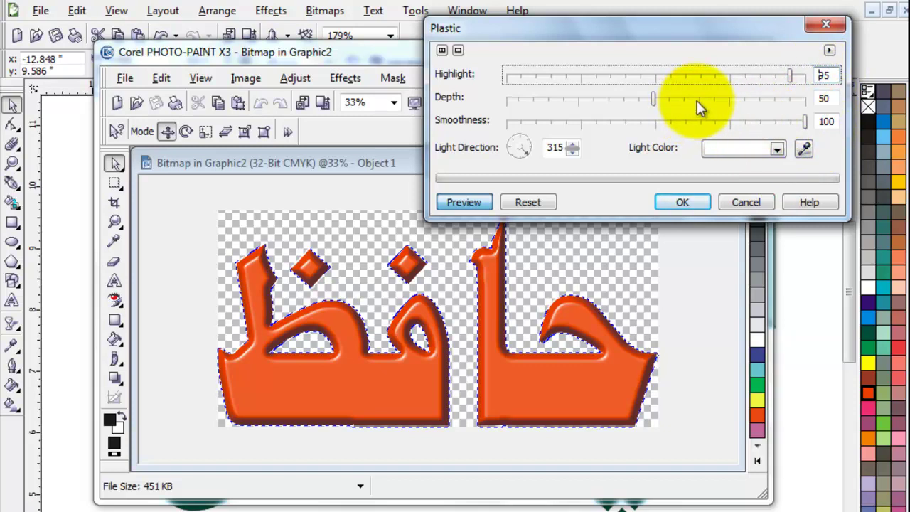
- Raise the Plastic effect's depth through 75 and 90 to 95
{"action": "left_click", "coordinate": [730, 99]}
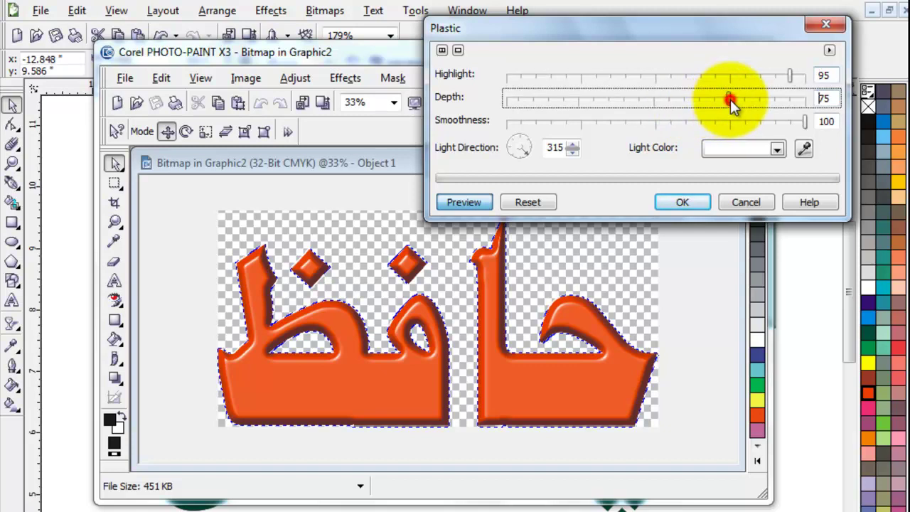
{"action": "left_click", "coordinate": [776, 100]}
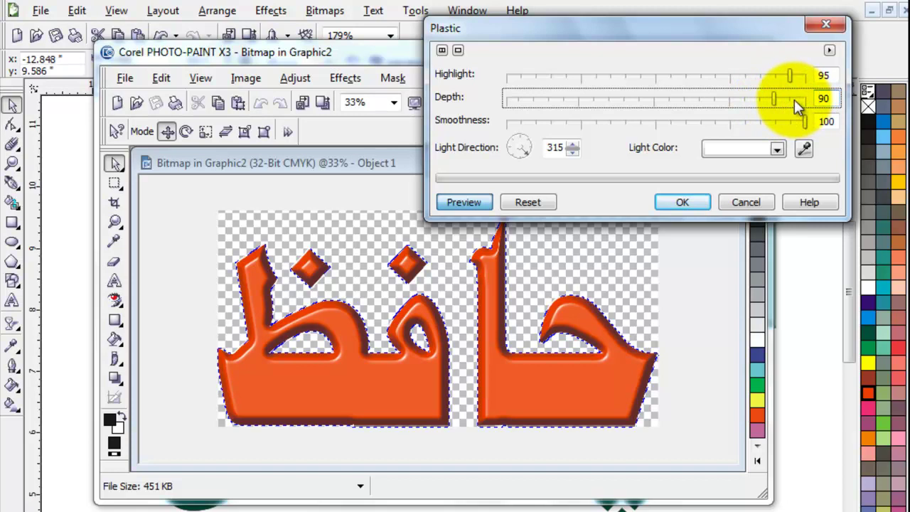
{"action": "left_click", "coordinate": [795, 100]}
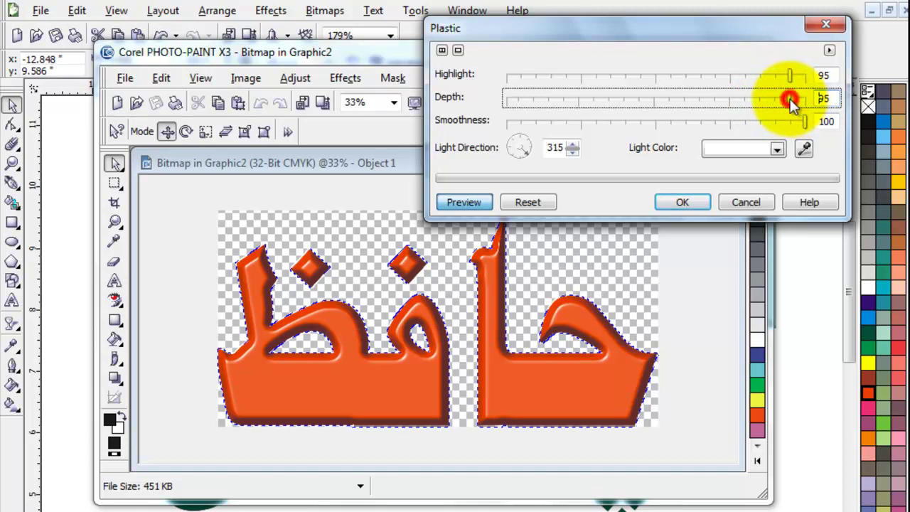
- Apply the Plastic texture to حافظ with a depth of 50 and return the edited bitmap to CorelDRAW
{"action": "left_click", "coordinate": [656, 98]}
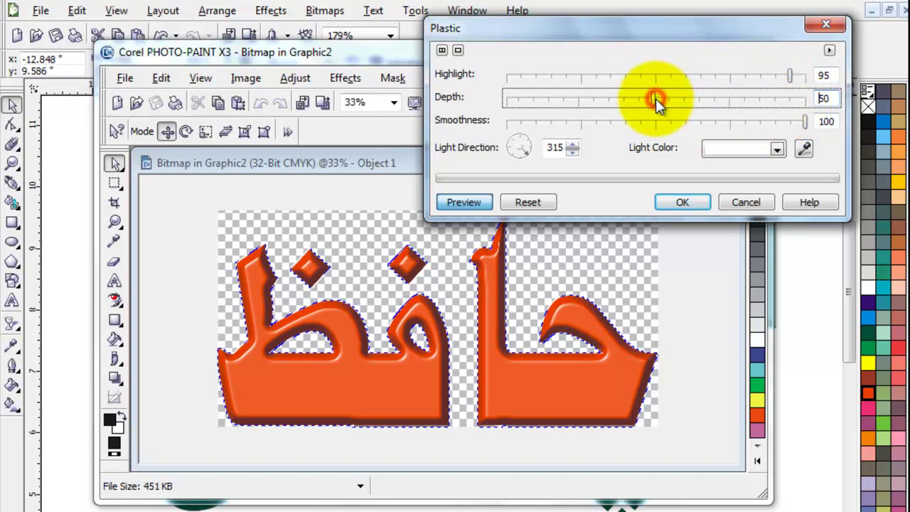
{"action": "left_click", "coordinate": [684, 202]}
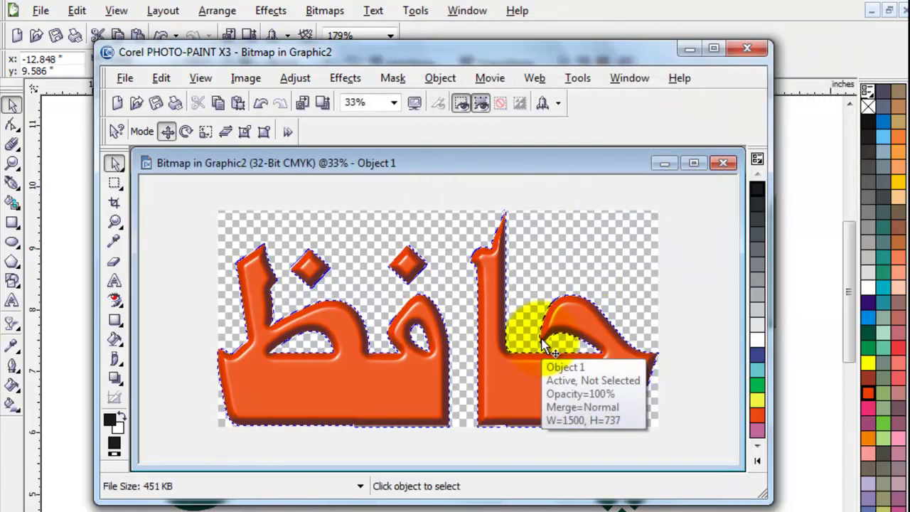
{"action": "left_click", "coordinate": [725, 164]}
{"action": "left_click", "coordinate": [746, 49]}
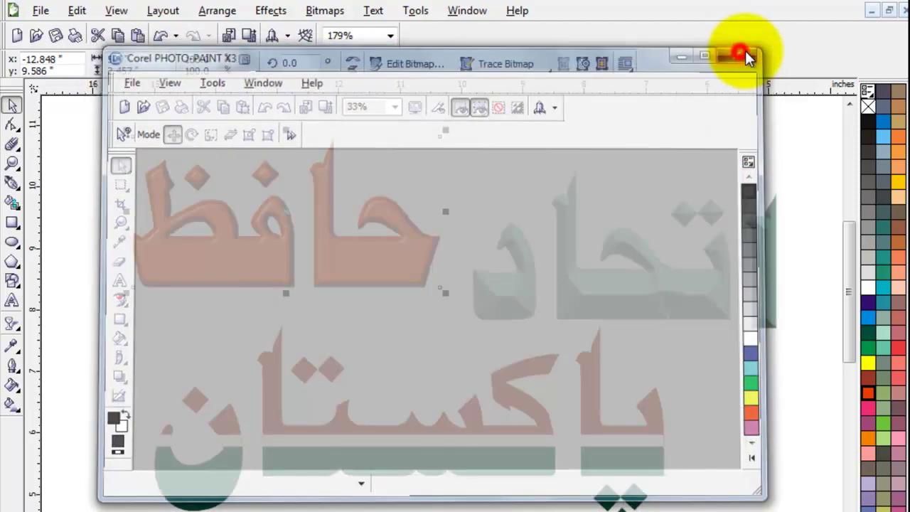
- Deselect the حافظ bitmap and examine the edges and highlights of its Plastic texture up close
{"action": "left_click", "coordinate": [451, 183]}
{"action": "key", "text": "z"}
{"action": "left_click_drag", "start_coordinate": [96, 132], "coordinate": [469, 337]}
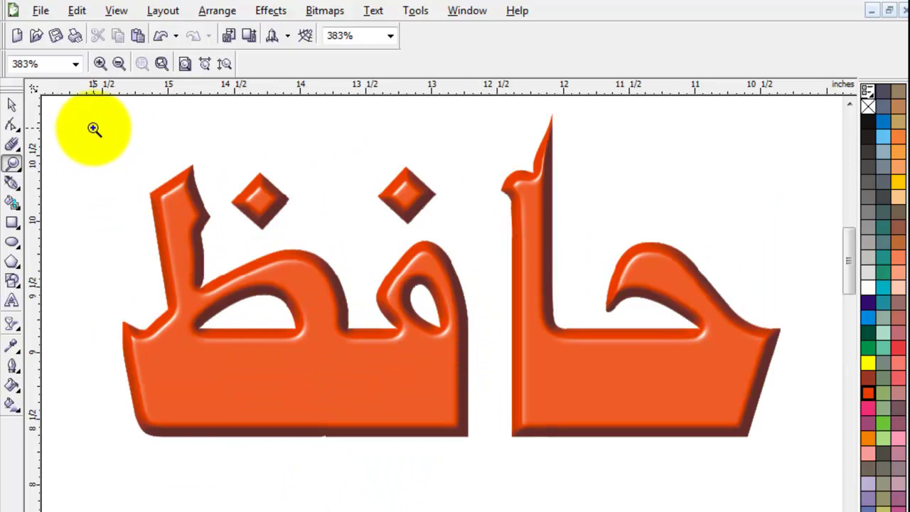
{"action": "left_click_drag", "start_coordinate": [94, 128], "coordinate": [121, 146]}
{"action": "left_click_drag", "start_coordinate": [221, 224], "coordinate": [494, 400]}
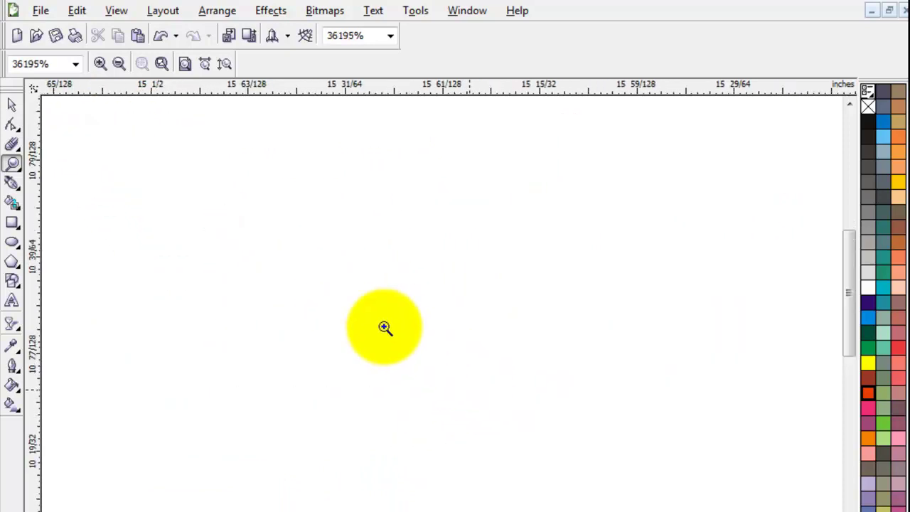
{"action": "right_click", "coordinate": [359, 310]}
{"action": "left_click_drag", "start_coordinate": [66, 114], "coordinate": [439, 332]}
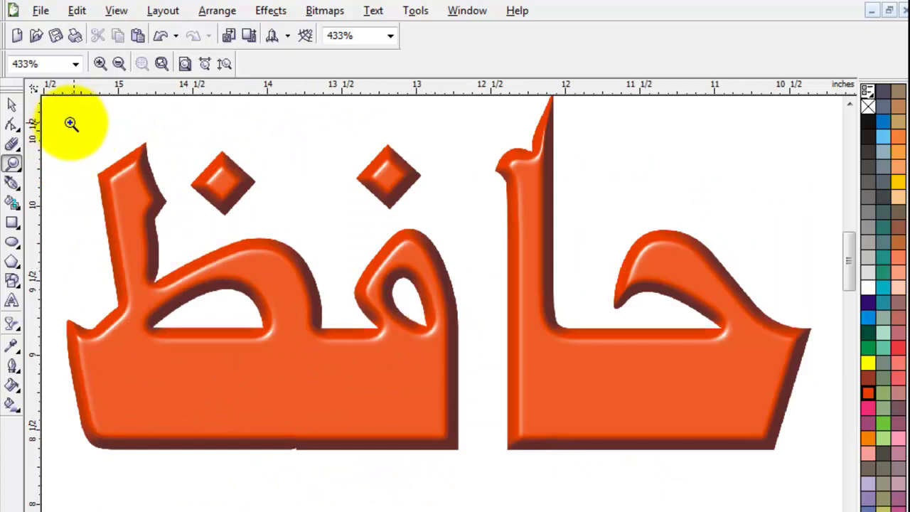
{"action": "left_click", "coordinate": [11, 106]}
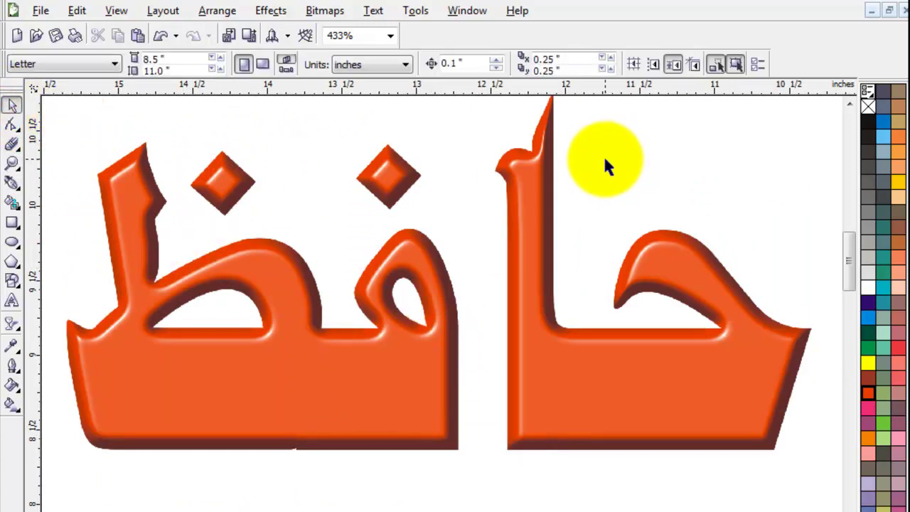